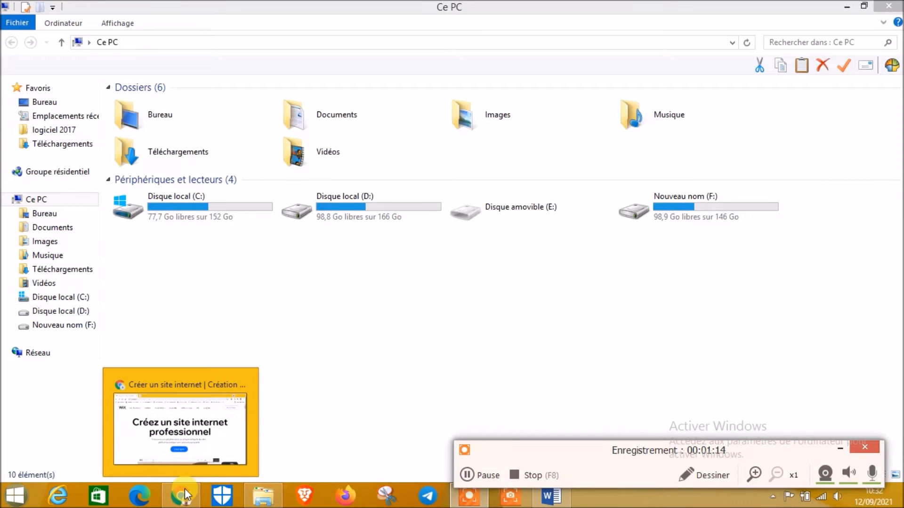
Bring the Chrome window showing the Wix homepage in front of File Explorer
left_click(175, 503)
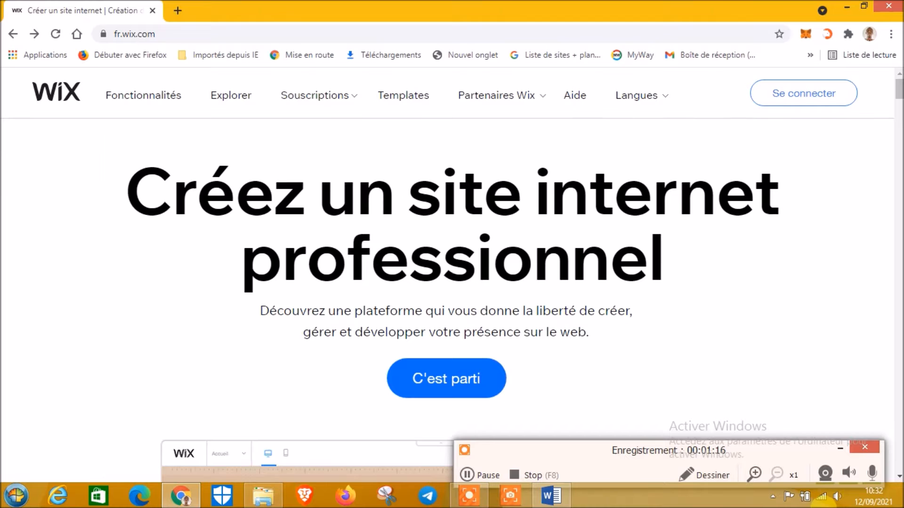
left_click(840, 447)
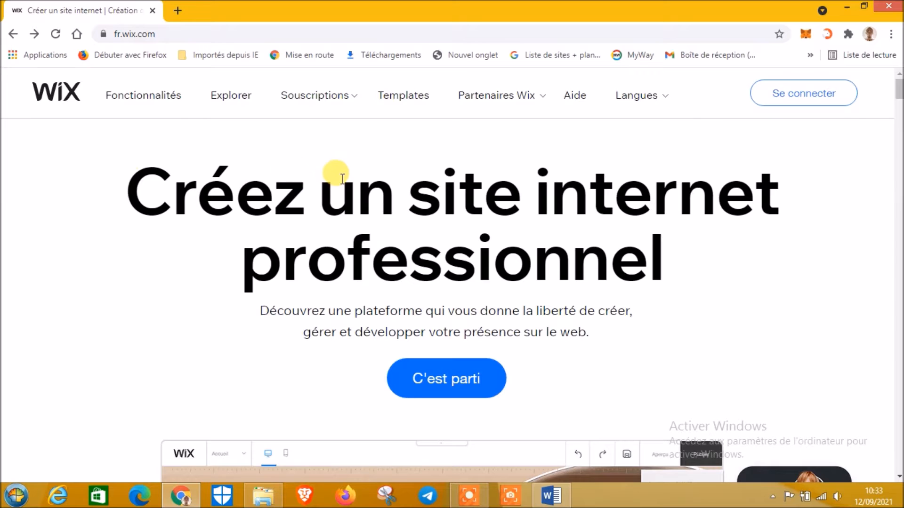
scroll(259, 262, "down", 3)
scroll(261, 264, "up", 3)
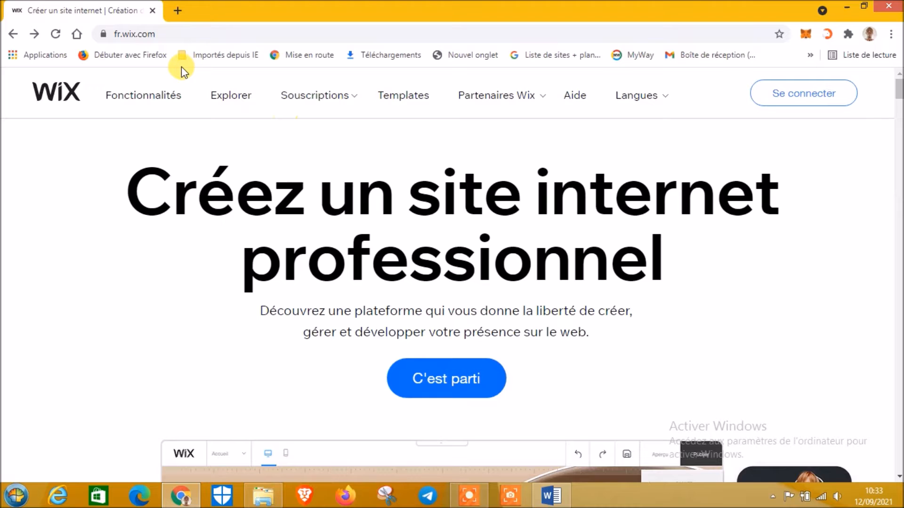
scroll(384, 245, "down", 3)
scroll(399, 226, "up", 3)
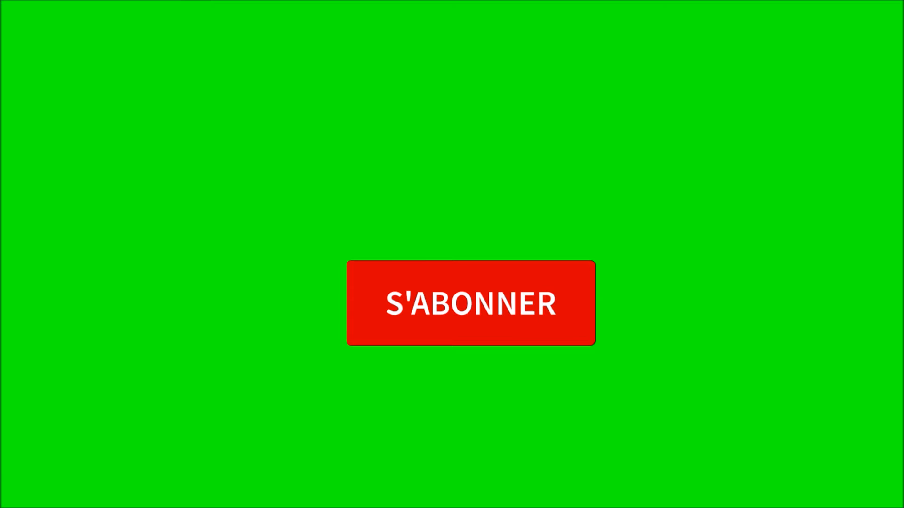
Go to the Wix 'Se connecter' sign-in page from the homepage header
left_click(468, 294)
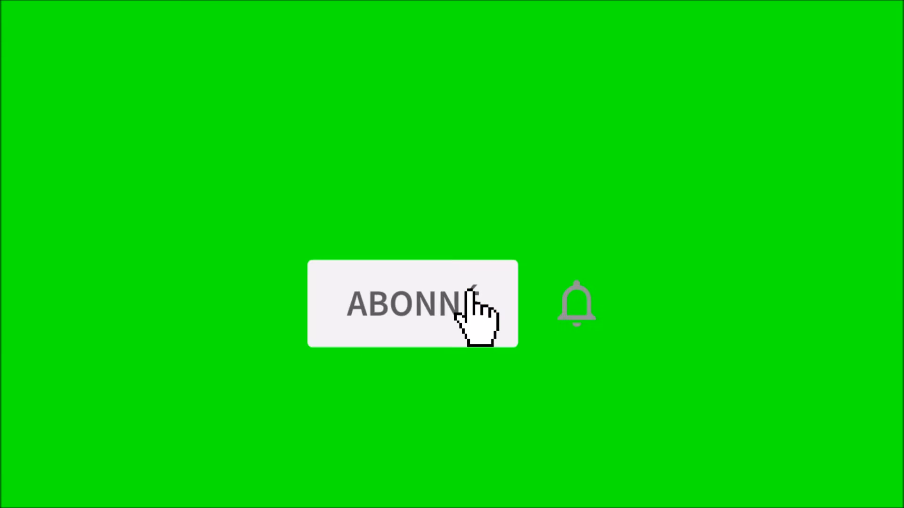
left_click(584, 303)
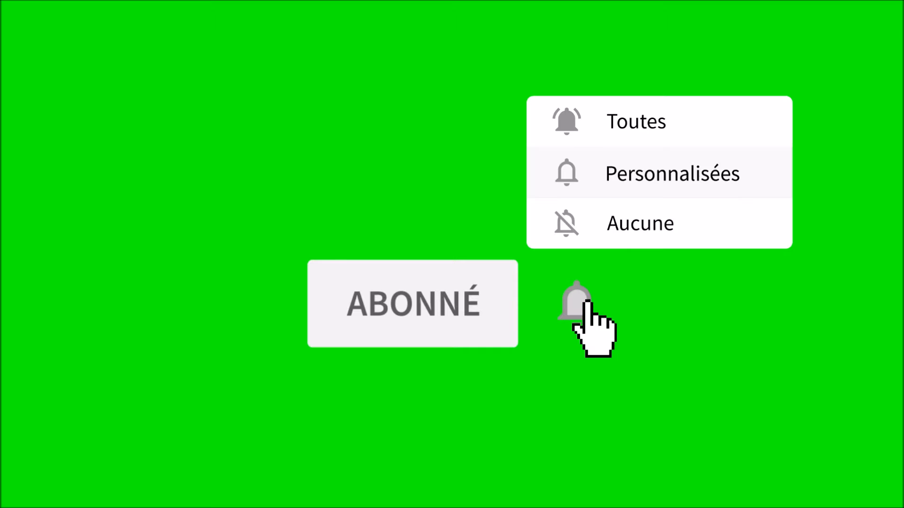
left_click(708, 139)
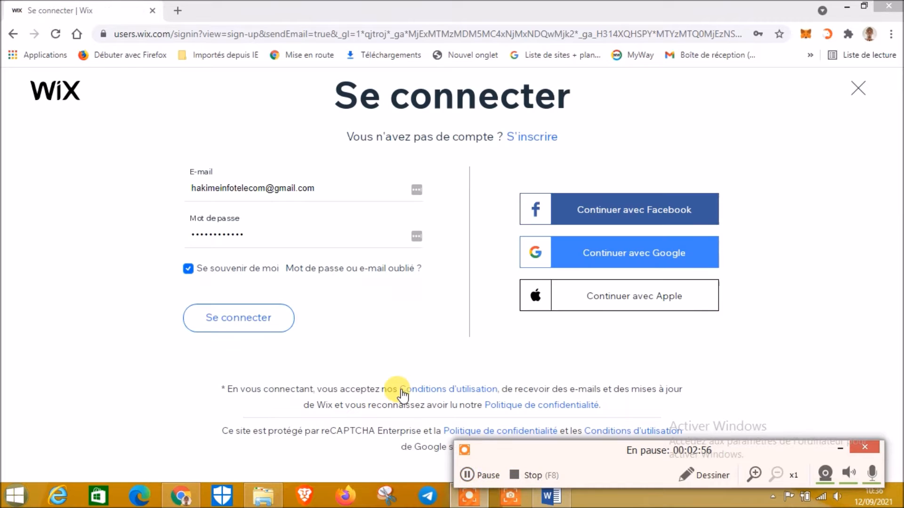
Switch from sign-in to the empty 'S'inscrire' sign-up form
left_click(394, 242)
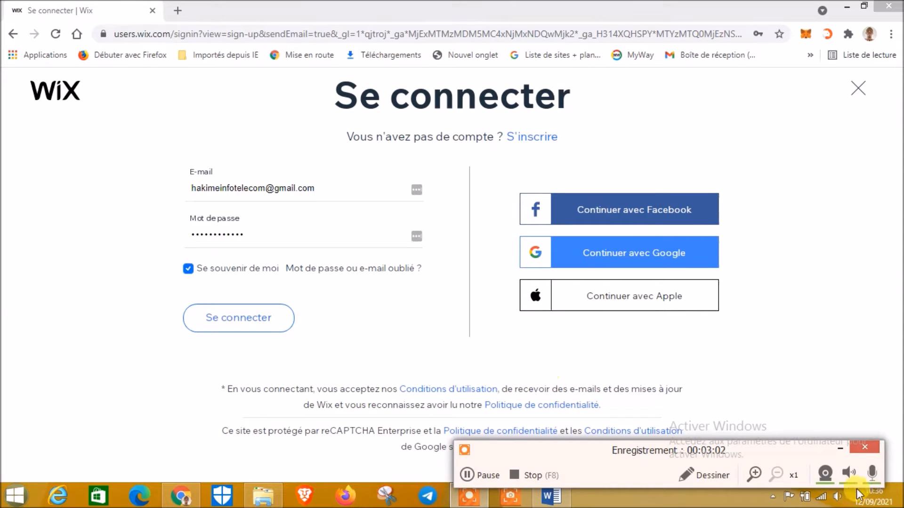
left_click(833, 447)
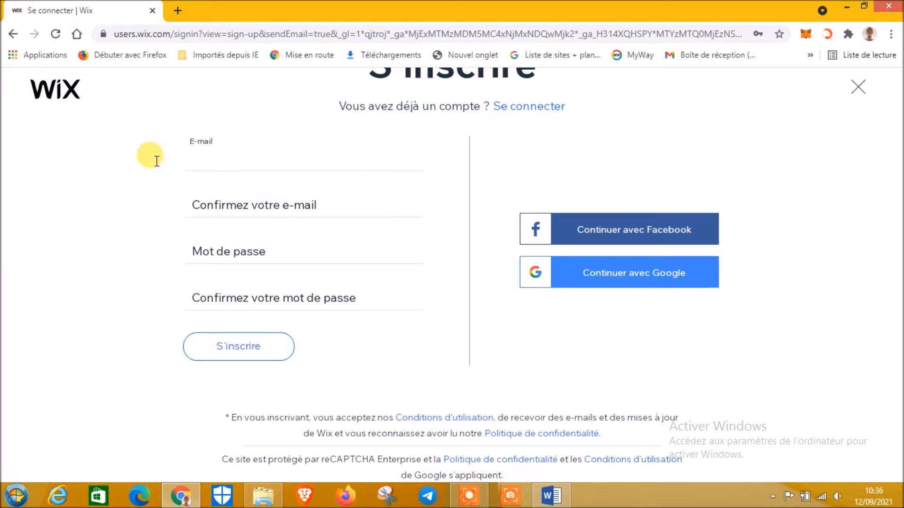
Enter the new account's Gmail address and repeat it in 'Confirmez votre e-mail'
left_click(206, 165)
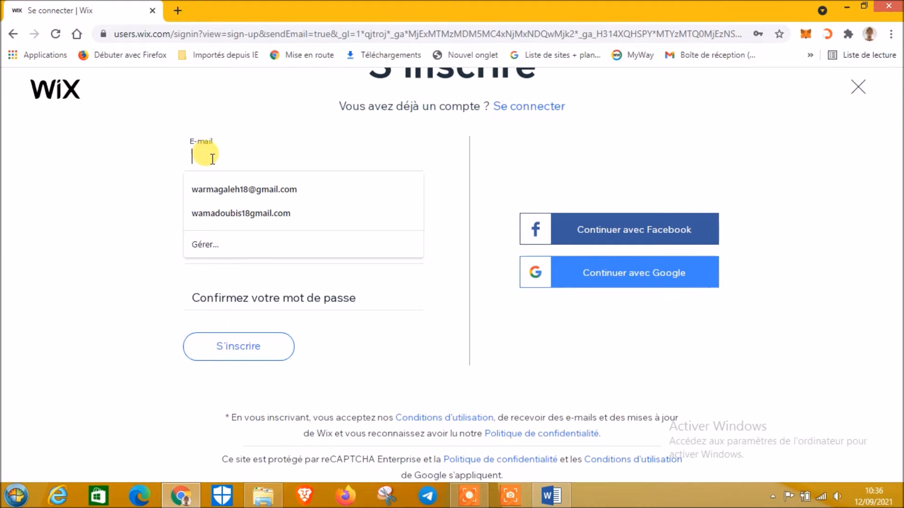
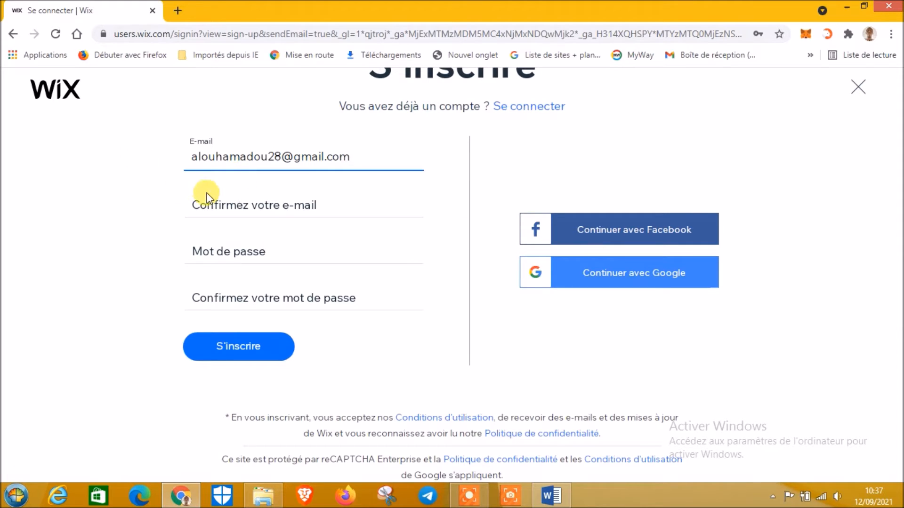
left_click(200, 213)
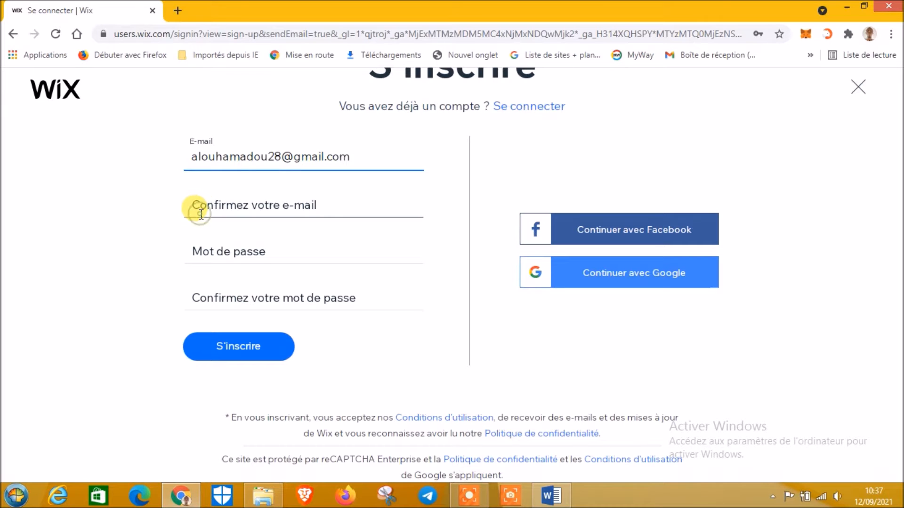
left_click_drag(358, 158, 216, 153)
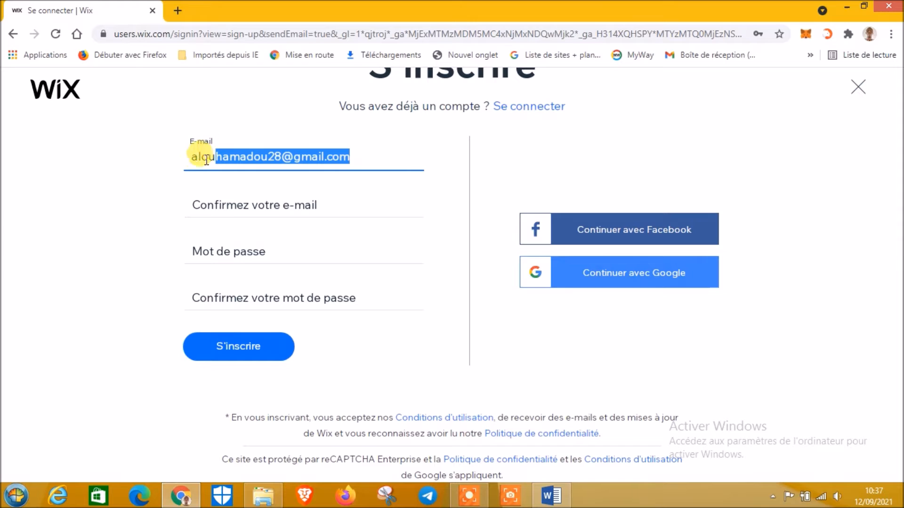
left_click(200, 196)
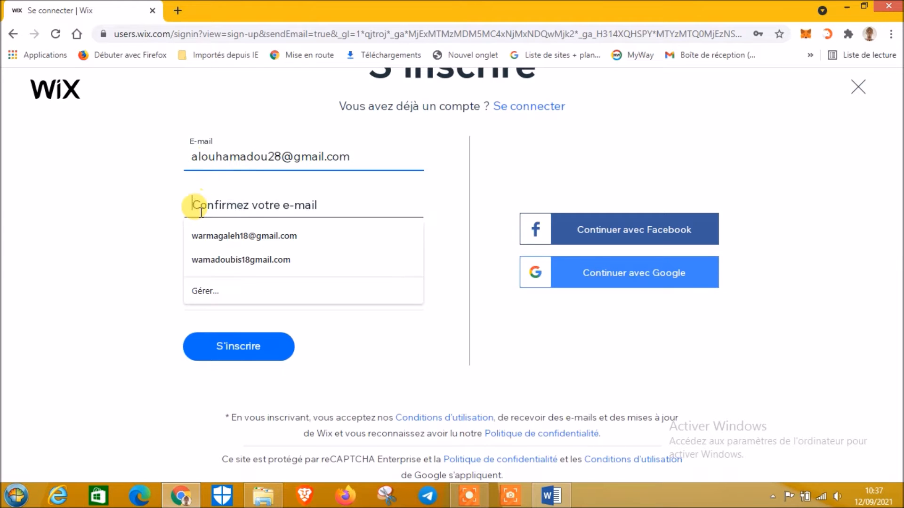
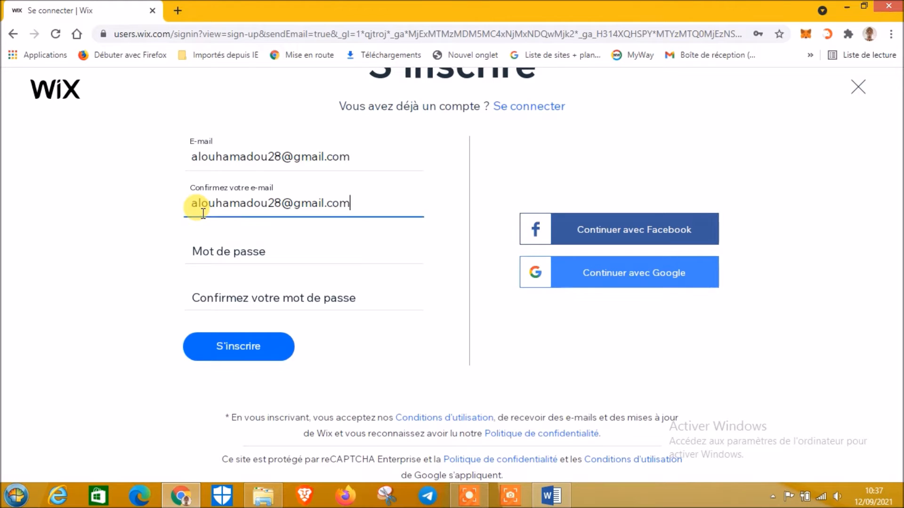
left_click(218, 248)
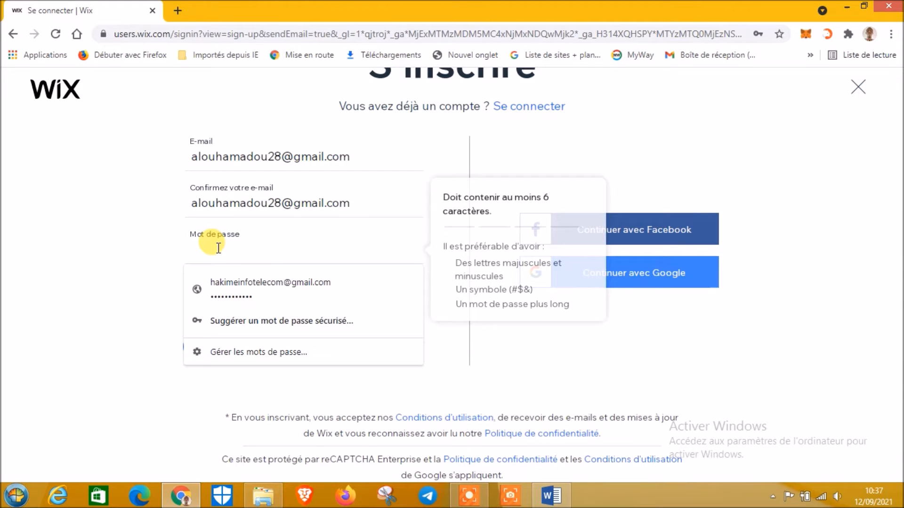
Enter the account password, confirm it, and submit the sign-up form
type("••••")
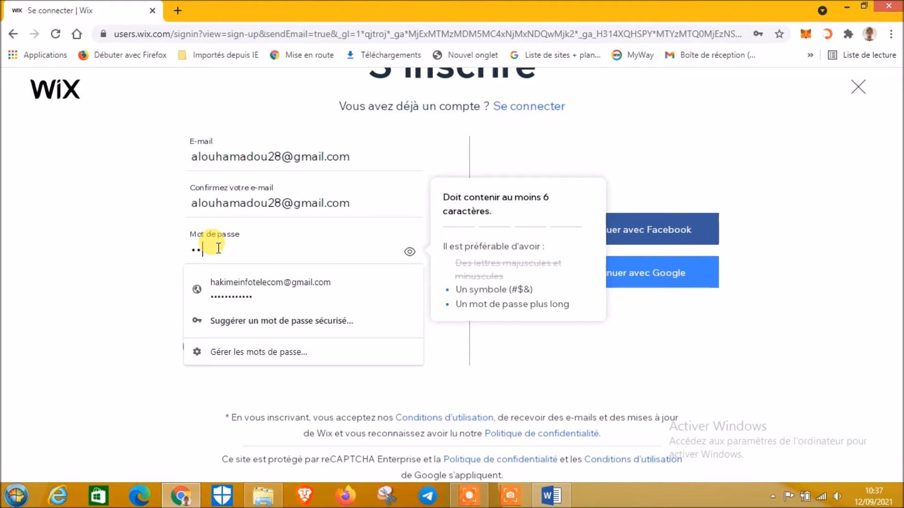
type("•")
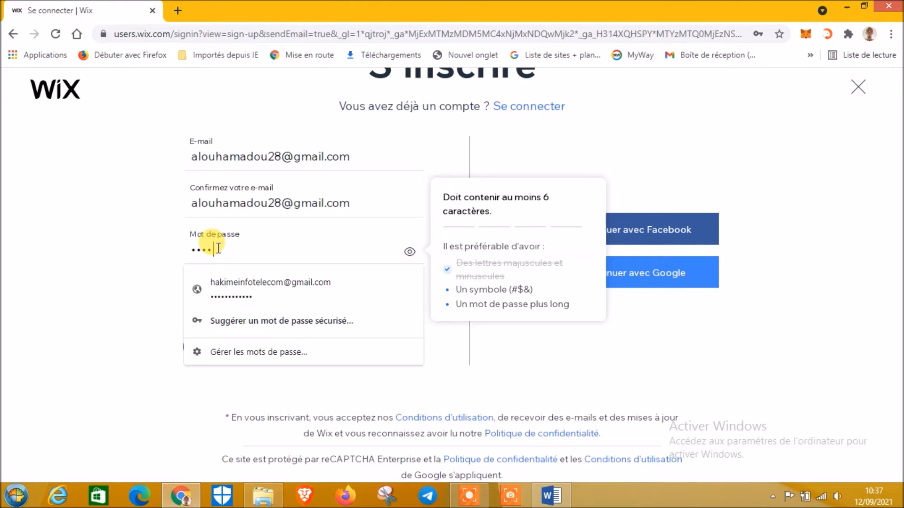
type("•••")
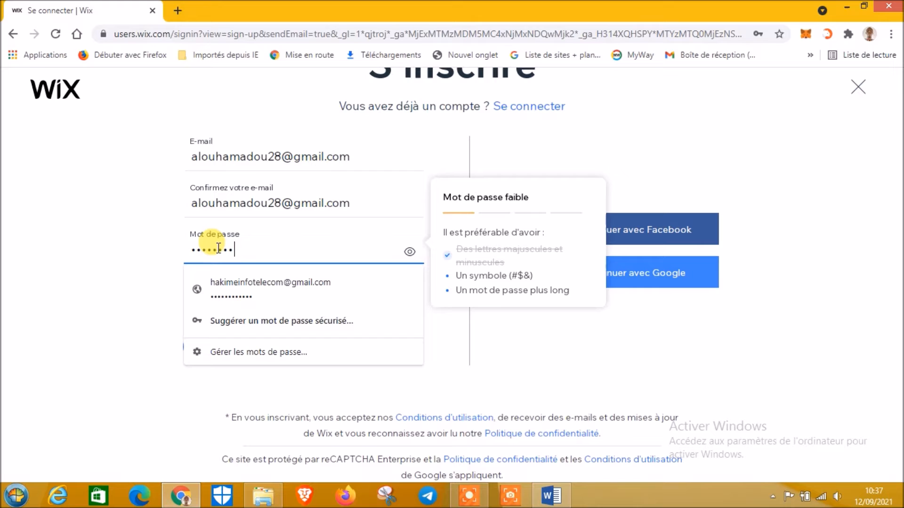
type("••")
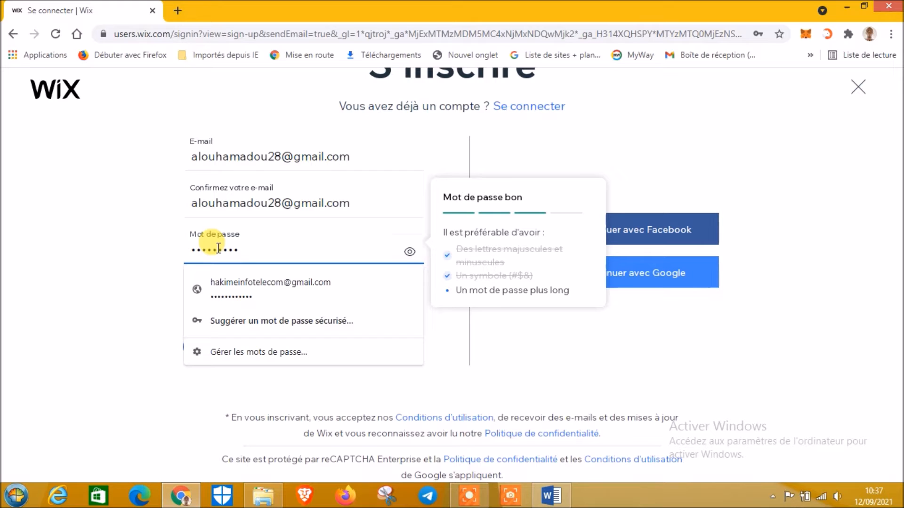
type("••")
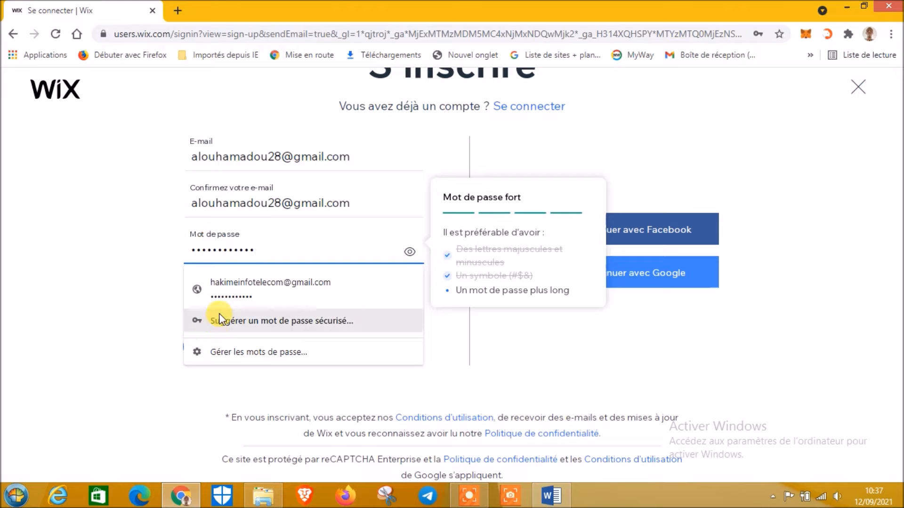
left_click(209, 306)
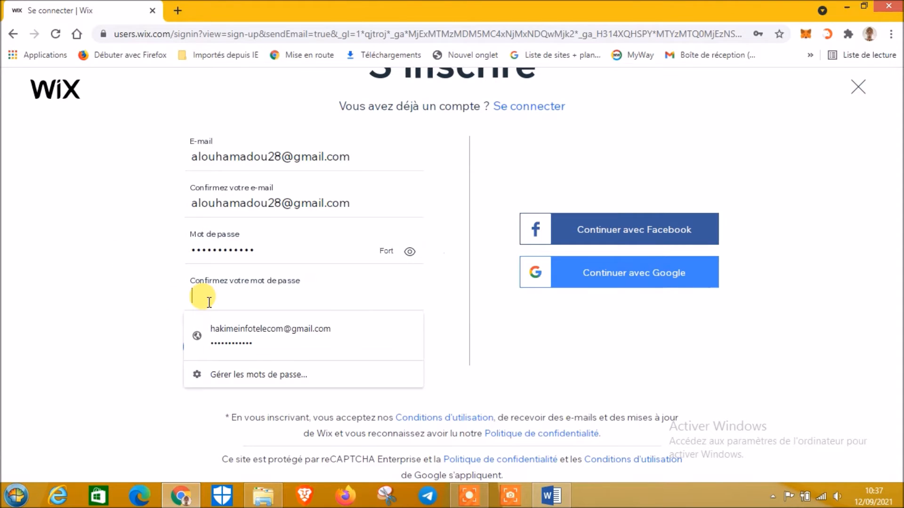
type("••••")
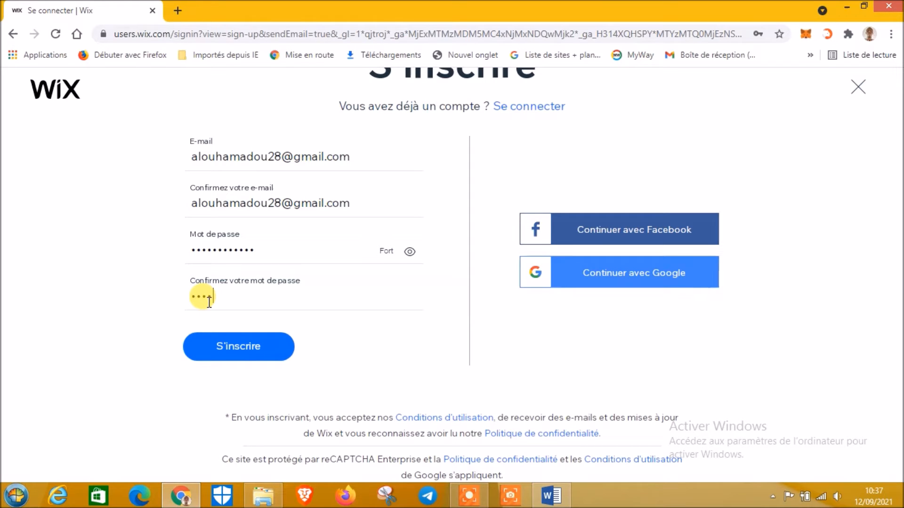
type("••••••")
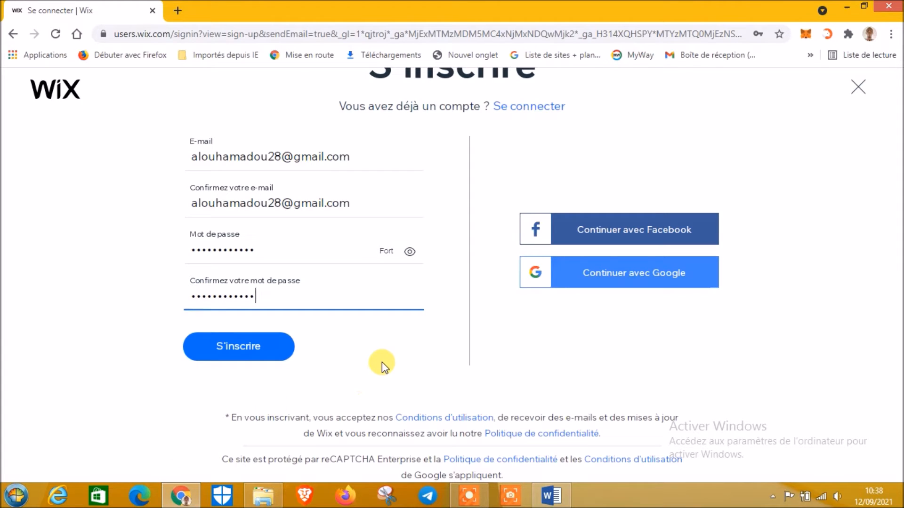
left_click(240, 348)
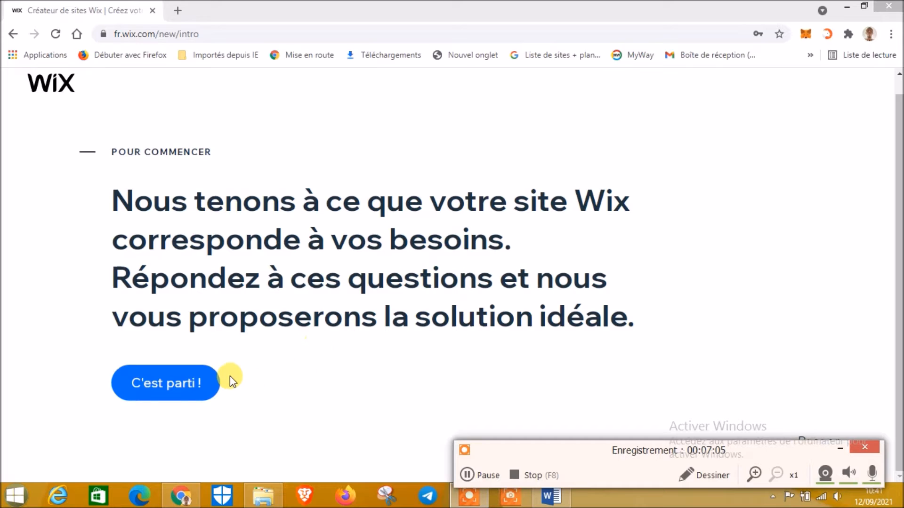
Start the questionnaire and answer 'moi' for who the site is for
left_click(161, 367)
left_click(467, 475)
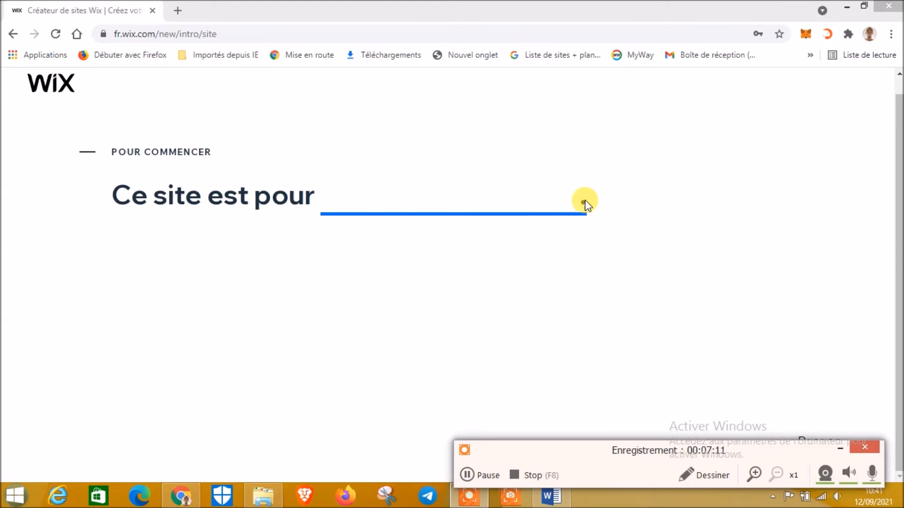
left_click(366, 200)
left_click(413, 272)
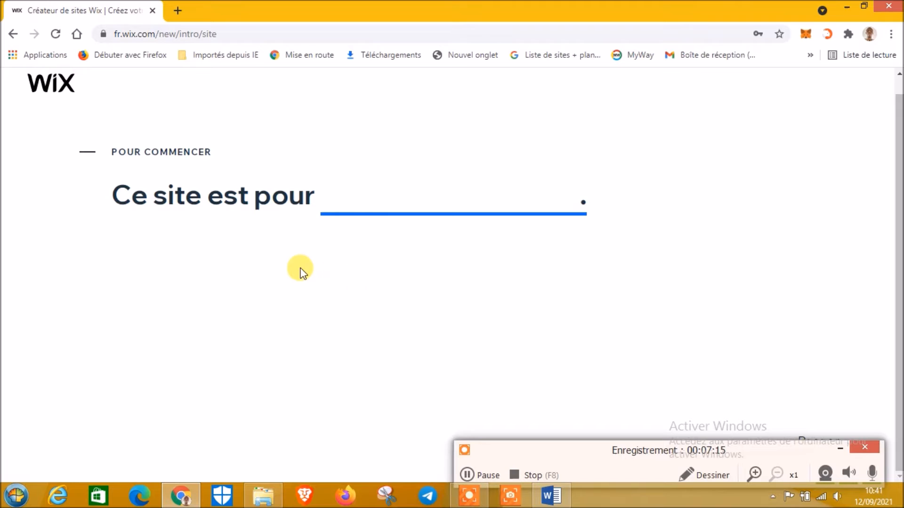
left_click(344, 210)
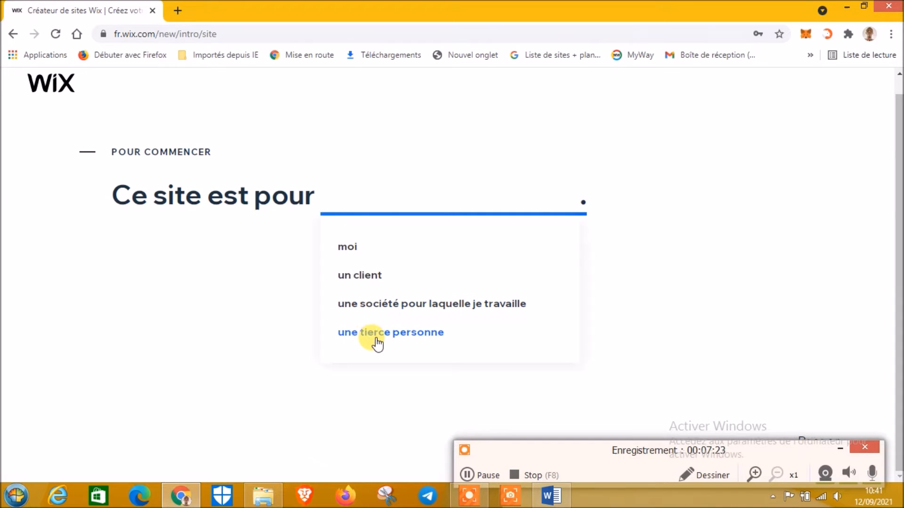
left_click(360, 254)
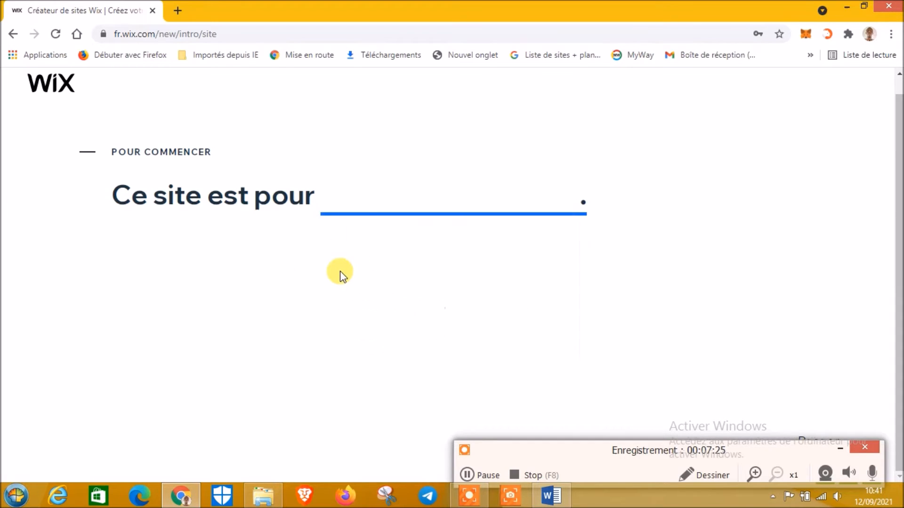
left_click(342, 207)
left_click(347, 248)
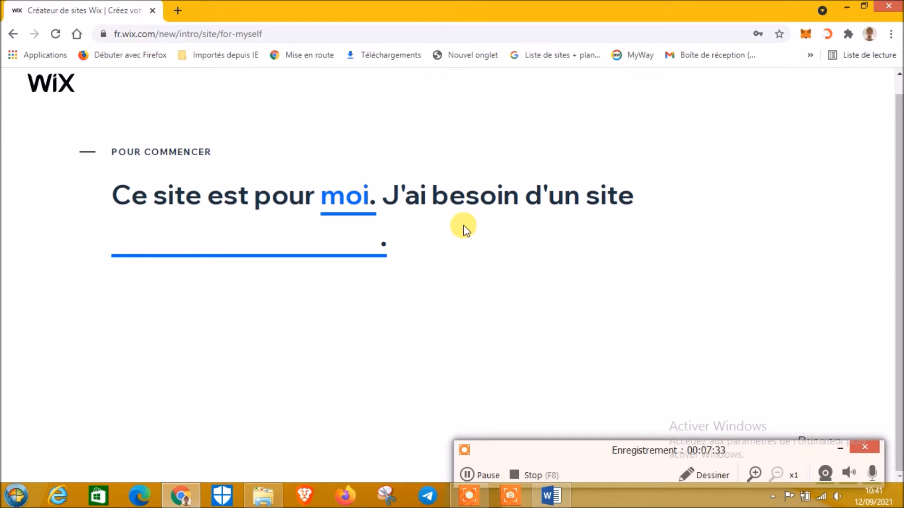
Make it a 'd'entreprise' site and answer '0 site' created before
mouse_move(151, 269)
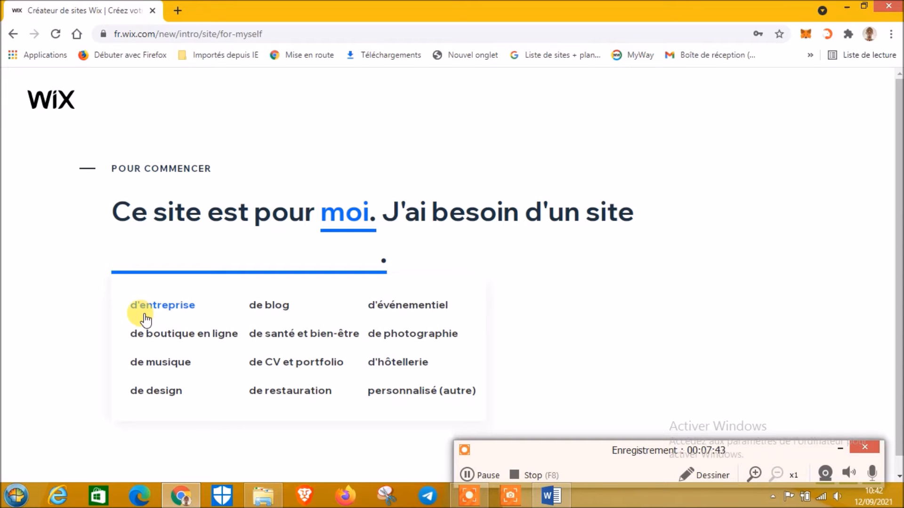
left_click(158, 307)
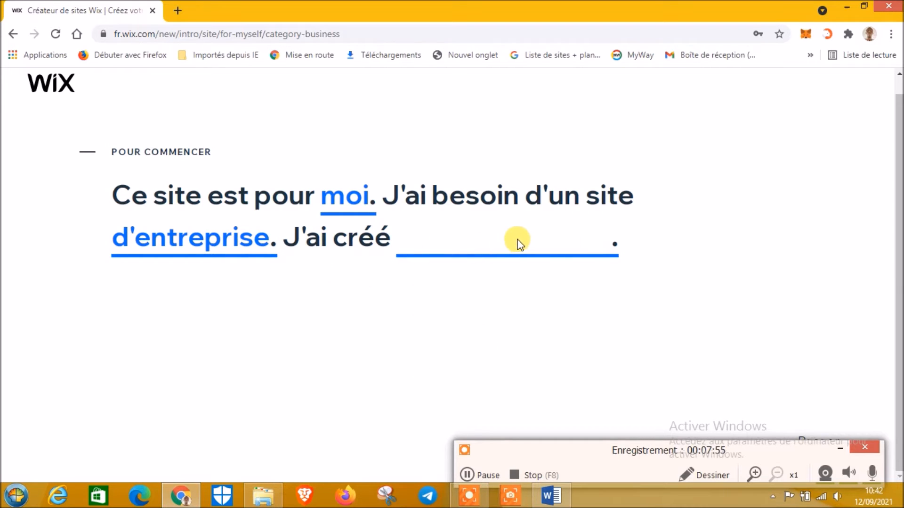
mouse_move(607, 257)
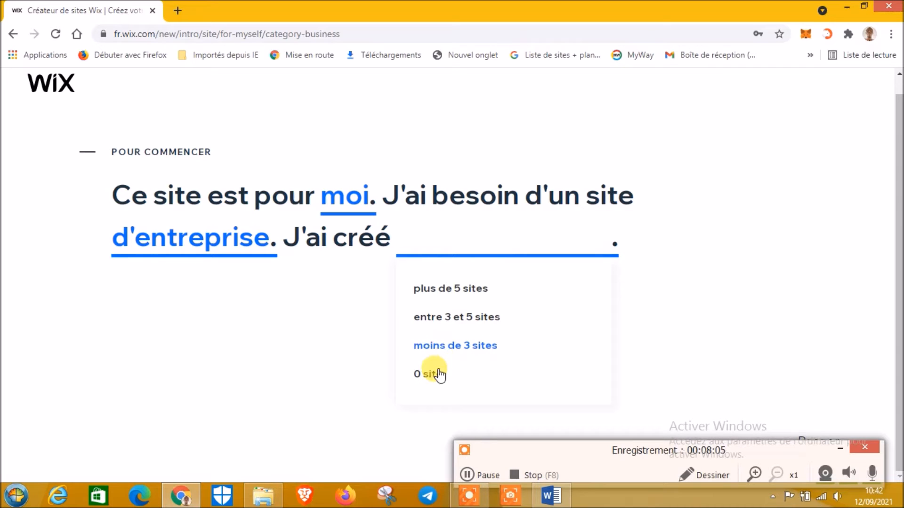
left_click(428, 385)
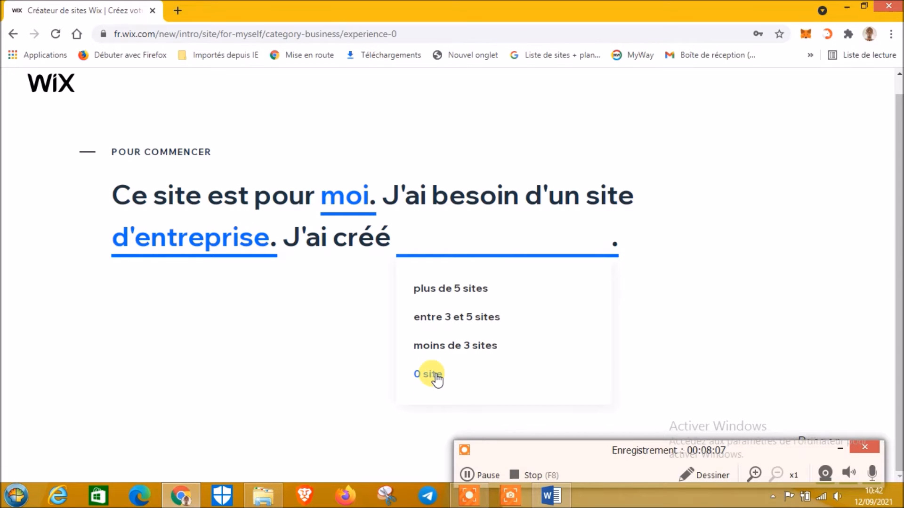
left_click(435, 377)
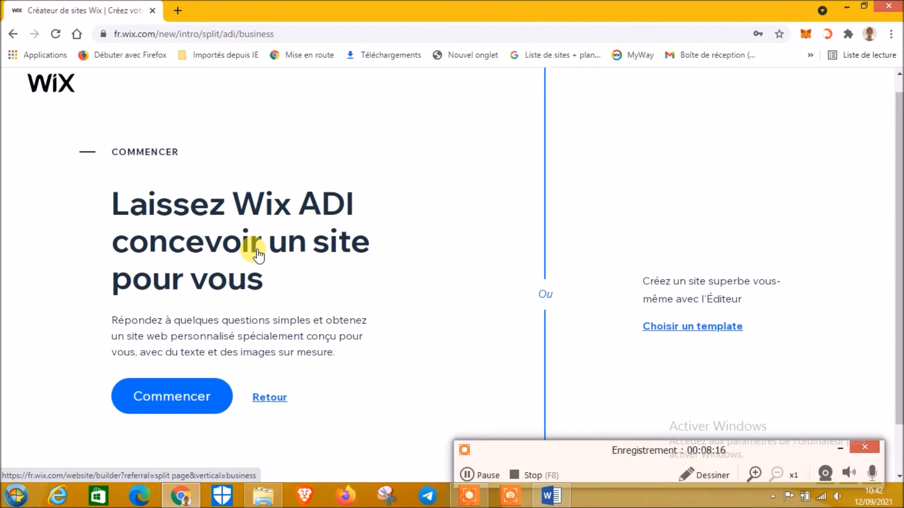
Launch the Wix ADI builder with its Commencer button
scroll(270, 344, "down", 1)
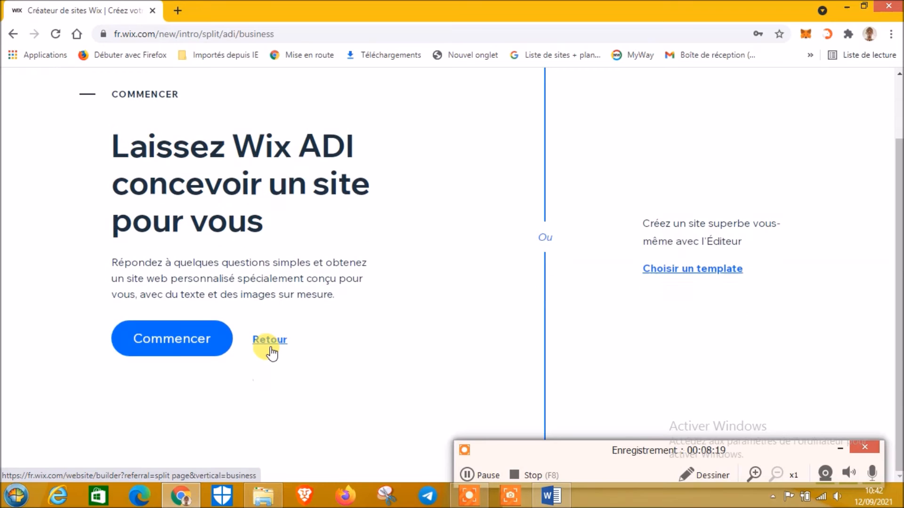
scroll(296, 325, "up", 1)
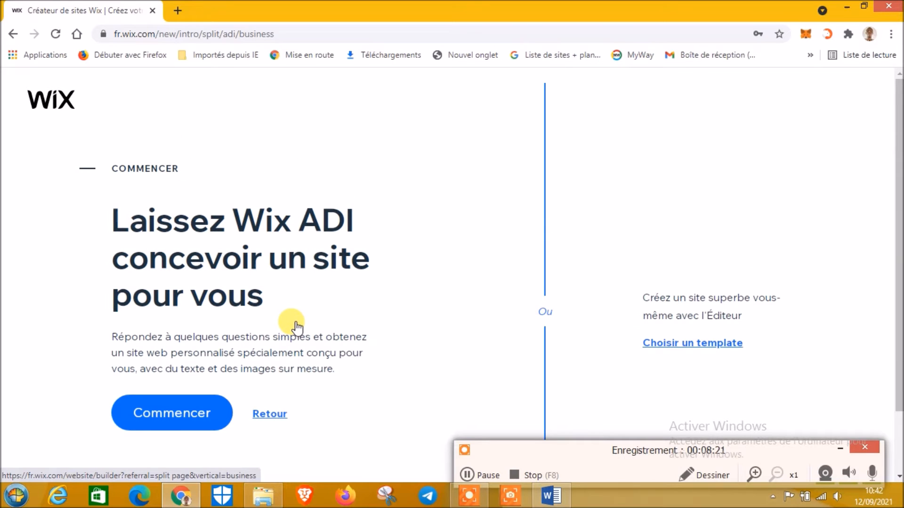
scroll(297, 317, "down", 1)
scroll(298, 313, "up", 1)
scroll(303, 313, "down", 1)
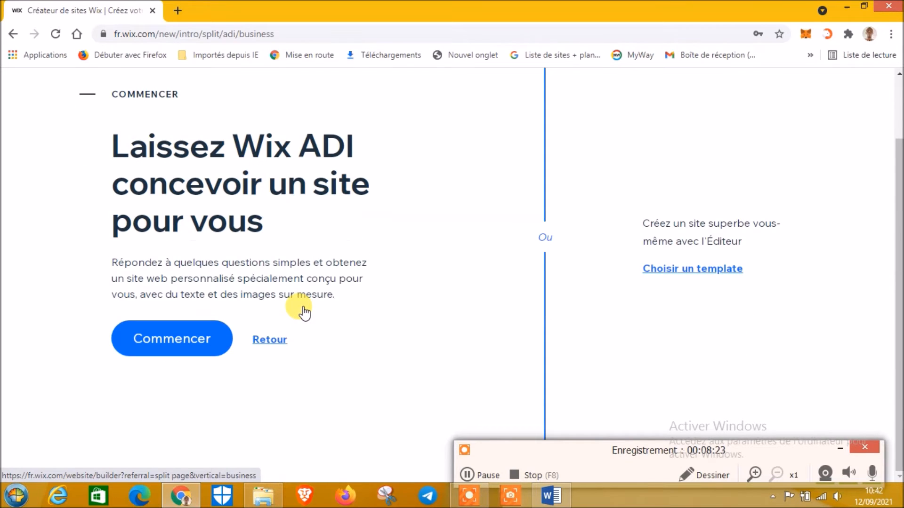
scroll(302, 311, "up", 1)
scroll(299, 311, "down", 1)
scroll(310, 330, "up", 1)
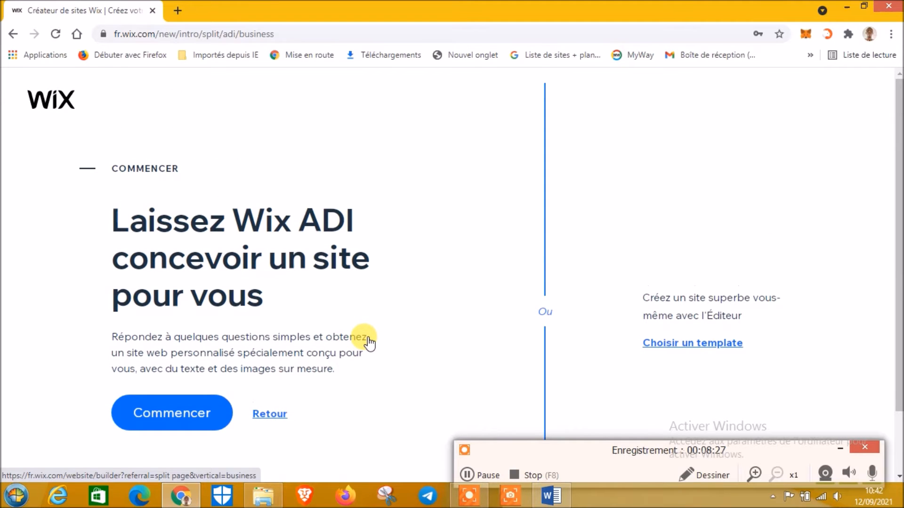
scroll(370, 342, "down", 1)
scroll(370, 343, "up", 1)
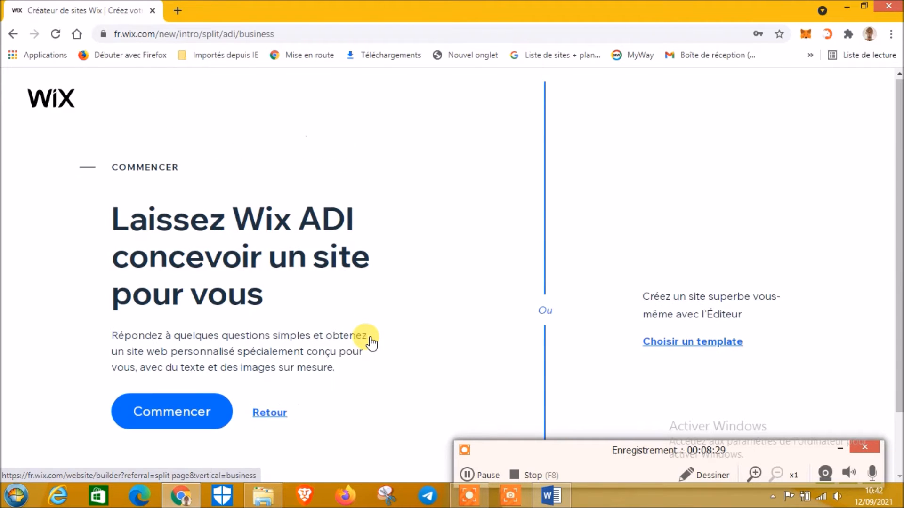
scroll(370, 342, "down", 1)
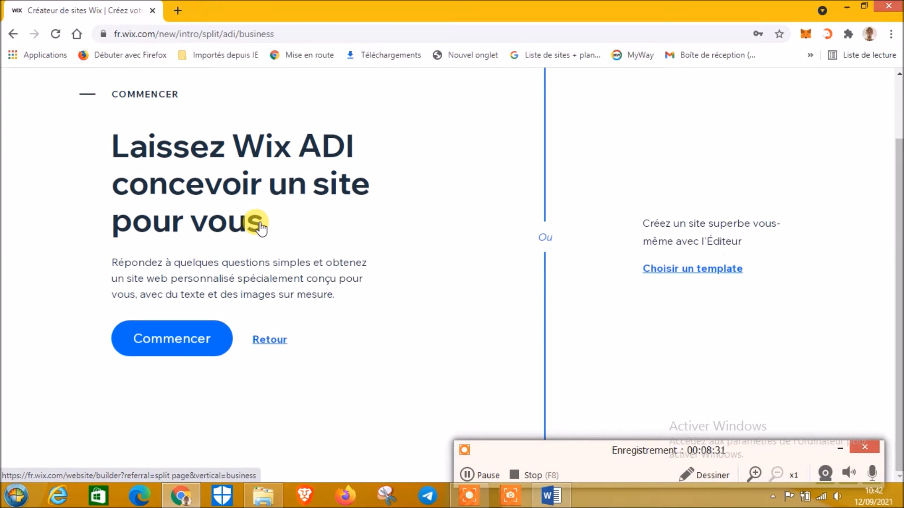
scroll(255, 226, "up", 1)
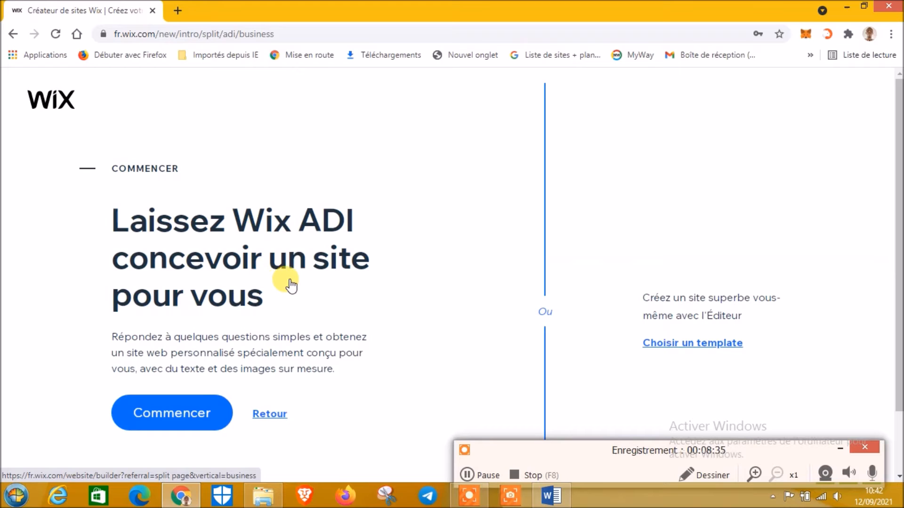
scroll(294, 283, "down", 1)
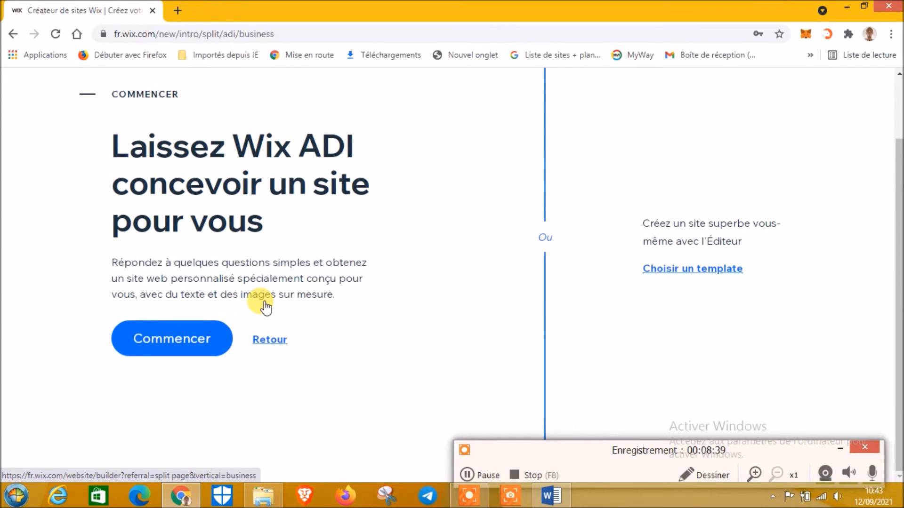
left_click(175, 349)
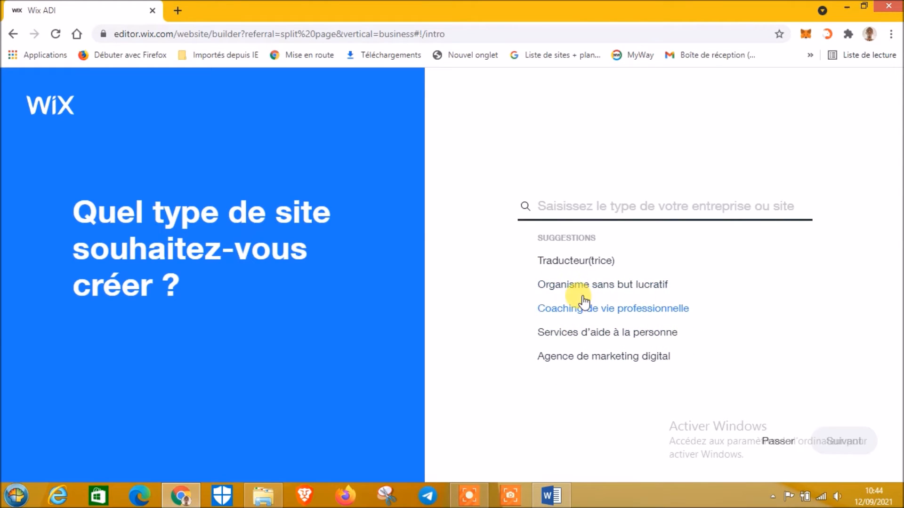
Choose 'Agence de marketing digital' as the site type
left_click(612, 360)
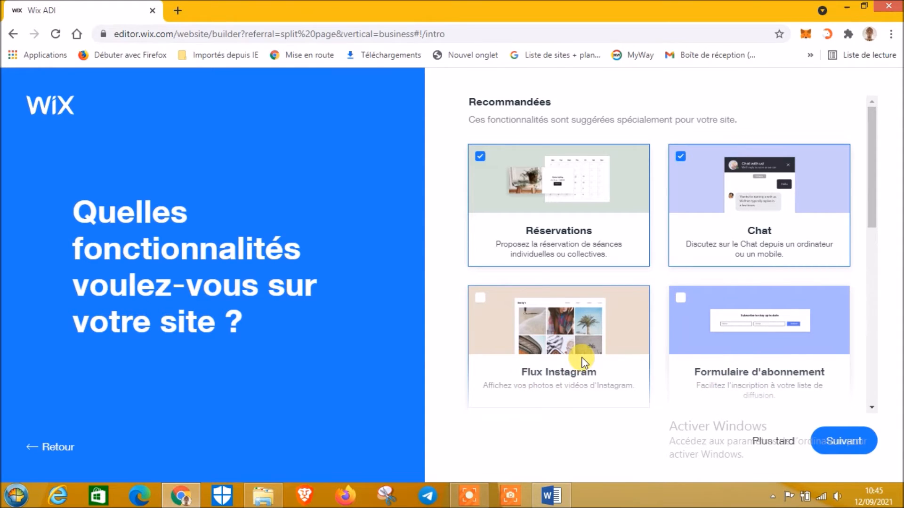
Scroll through the feature cards, leaving Réservations and Chat checked
scroll(758, 369, "down", 8)
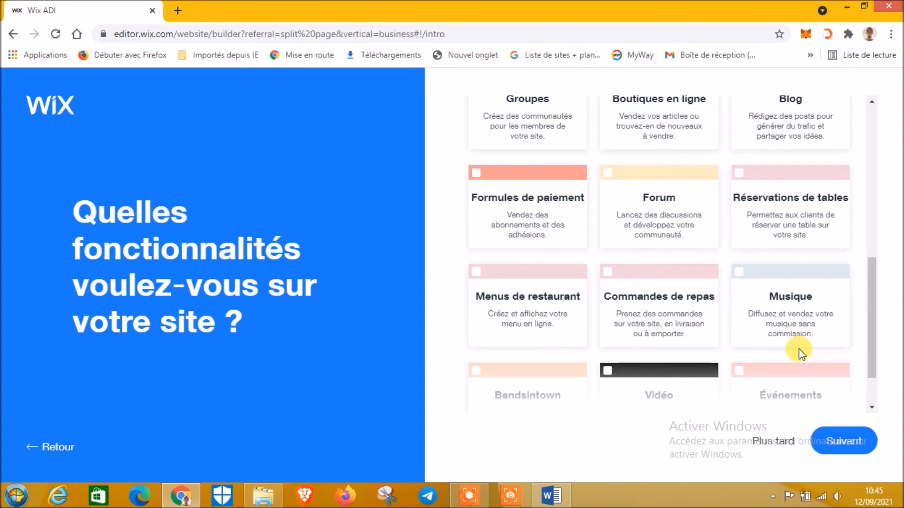
scroll(801, 352, "down", 1)
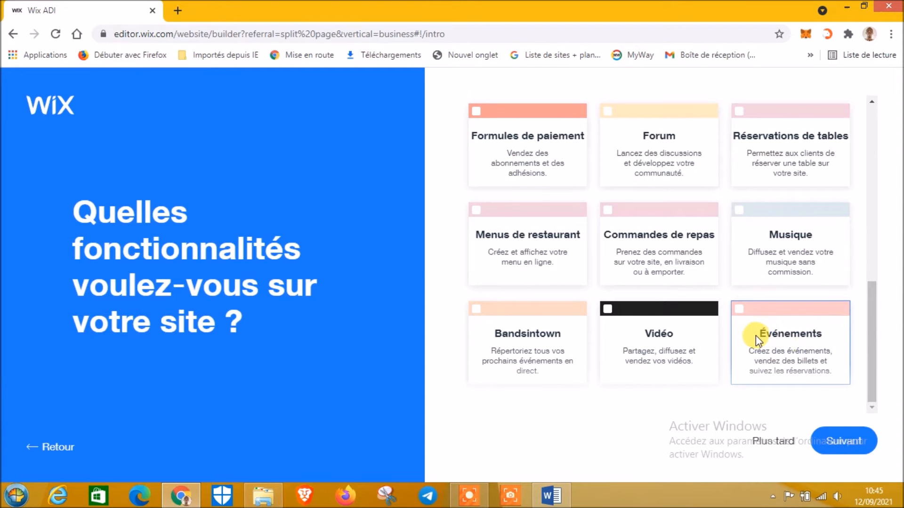
scroll(755, 335, "up", 9)
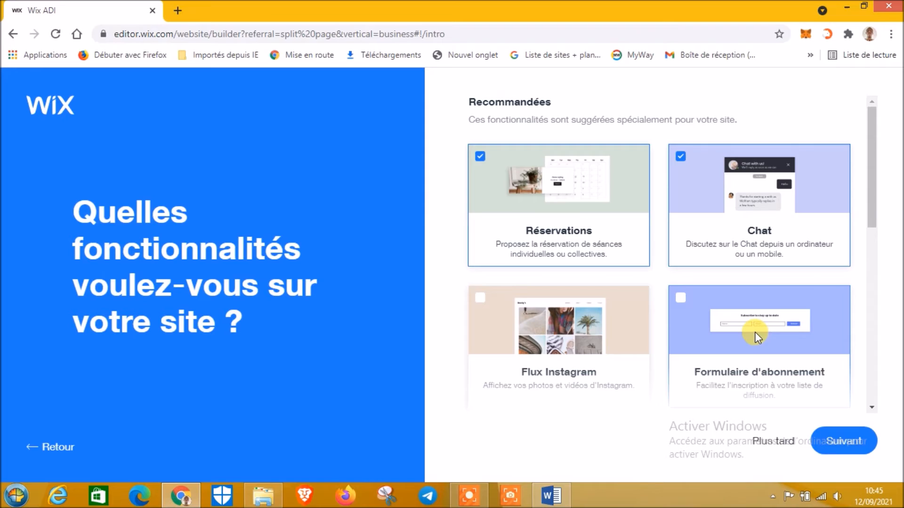
scroll(755, 332, "down", 9)
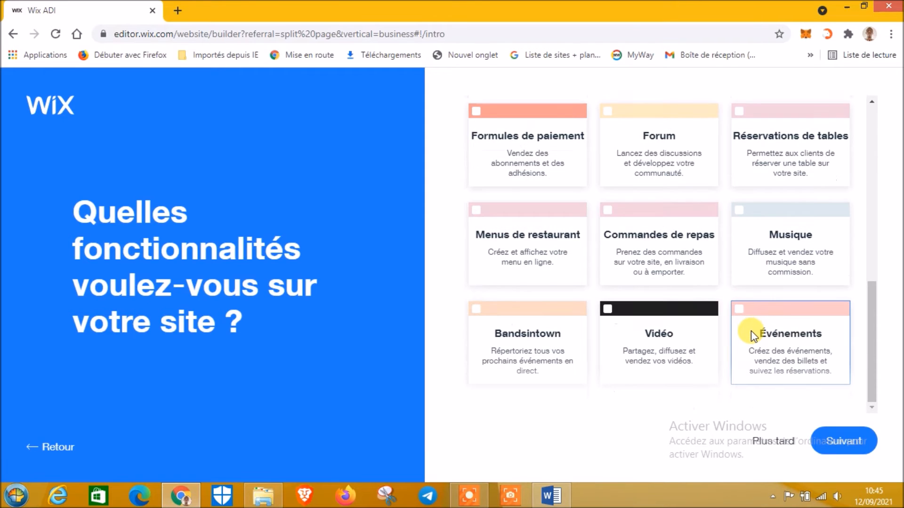
scroll(715, 320, "up", 6)
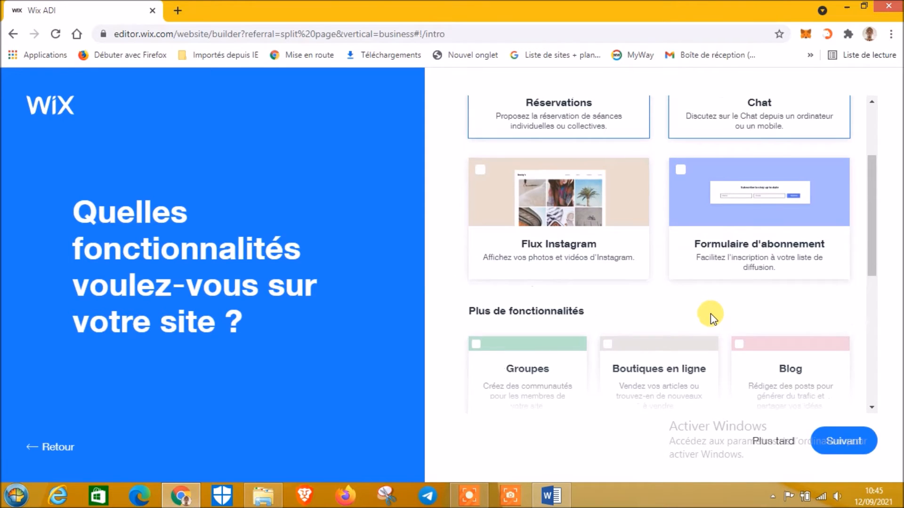
scroll(629, 303, "down", 3)
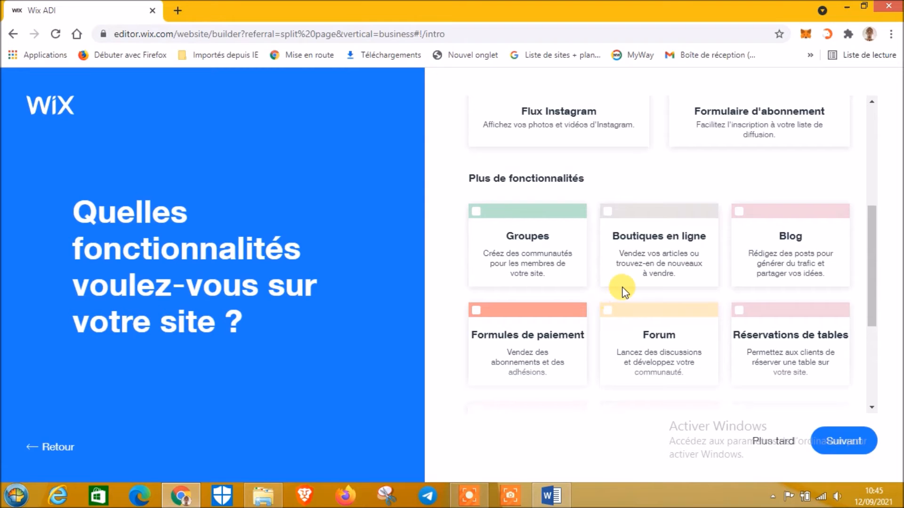
scroll(622, 288, "down", 3)
scroll(621, 287, "down", 2)
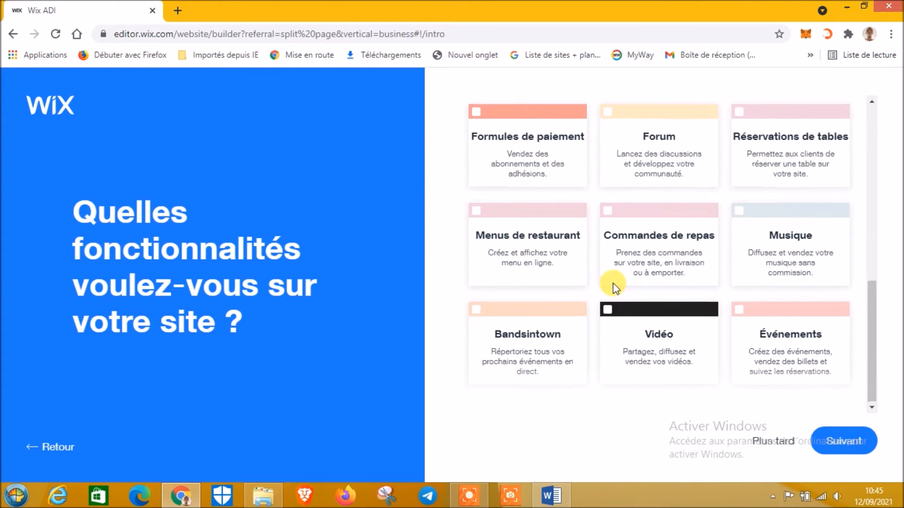
scroll(613, 286, "up", 9)
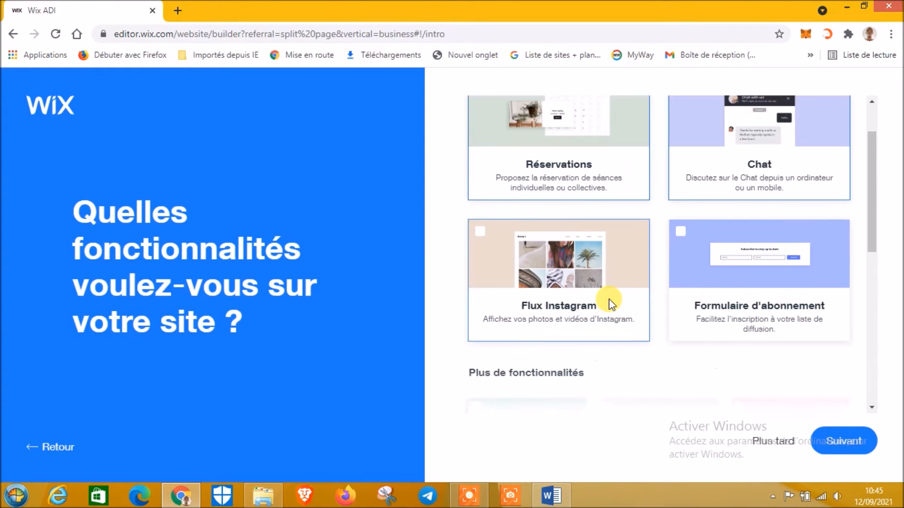
scroll(605, 302, "down", 3)
scroll(560, 297, "down", 2)
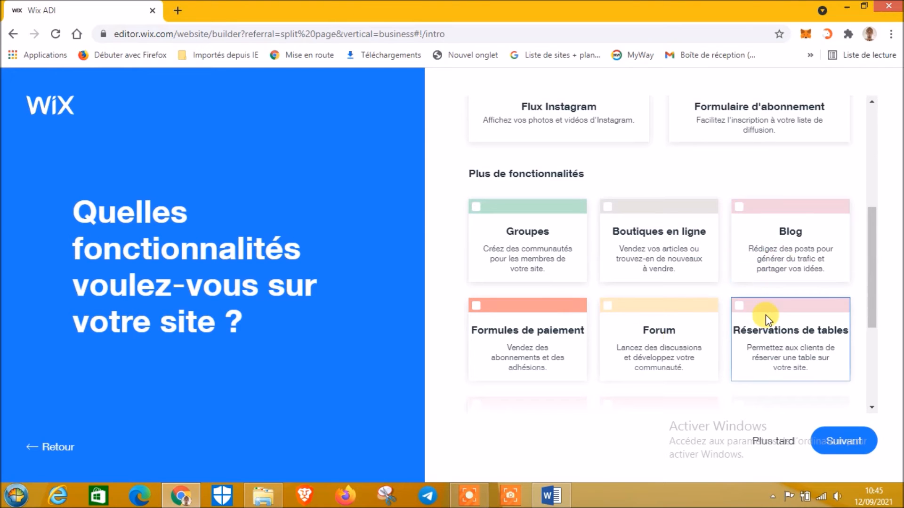
scroll(609, 345, "down", 3)
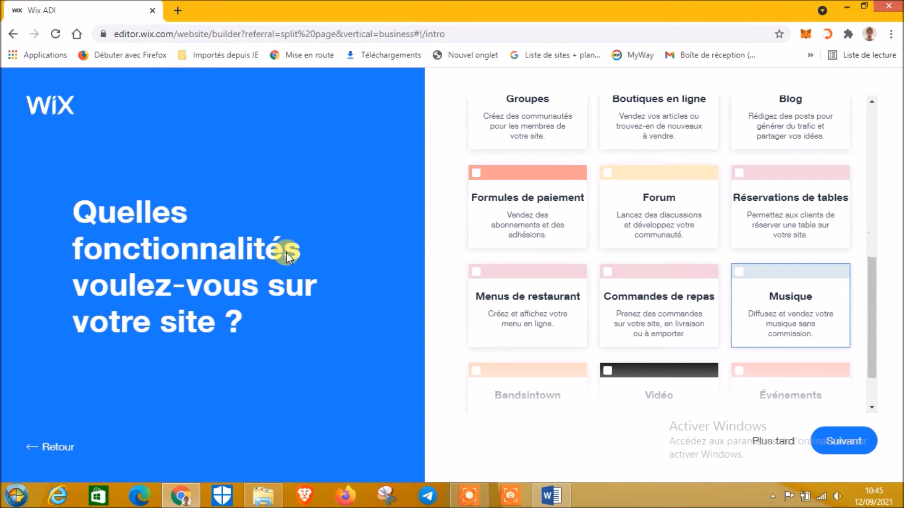
scroll(761, 365, "down", 2)
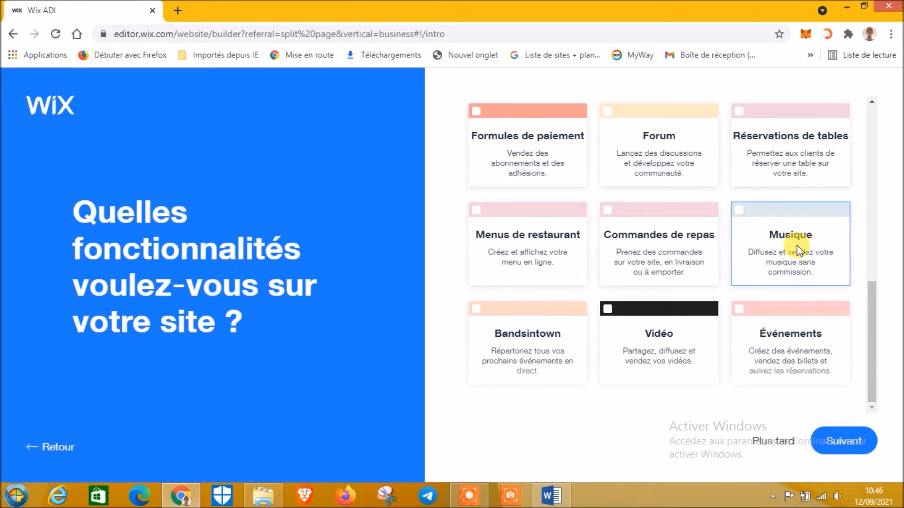
scroll(798, 393, "up", 3)
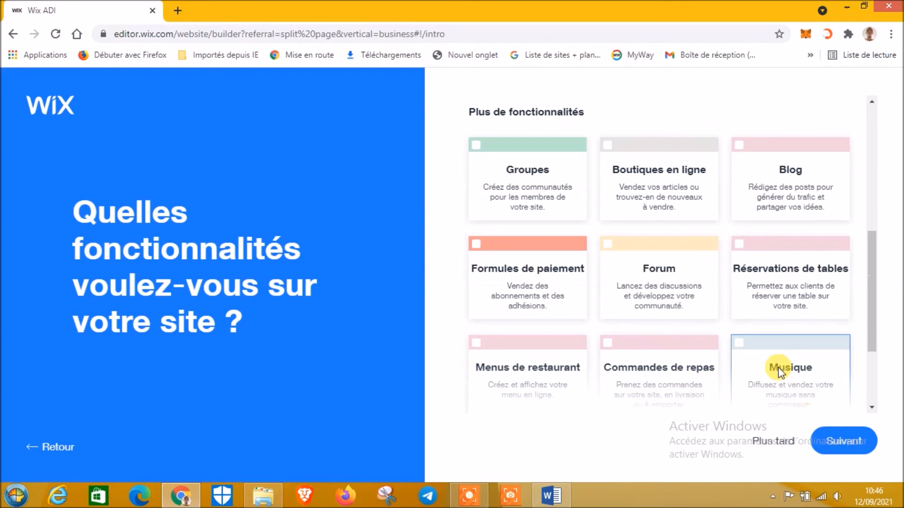
scroll(778, 366, "up", 2)
scroll(778, 366, "up", 4)
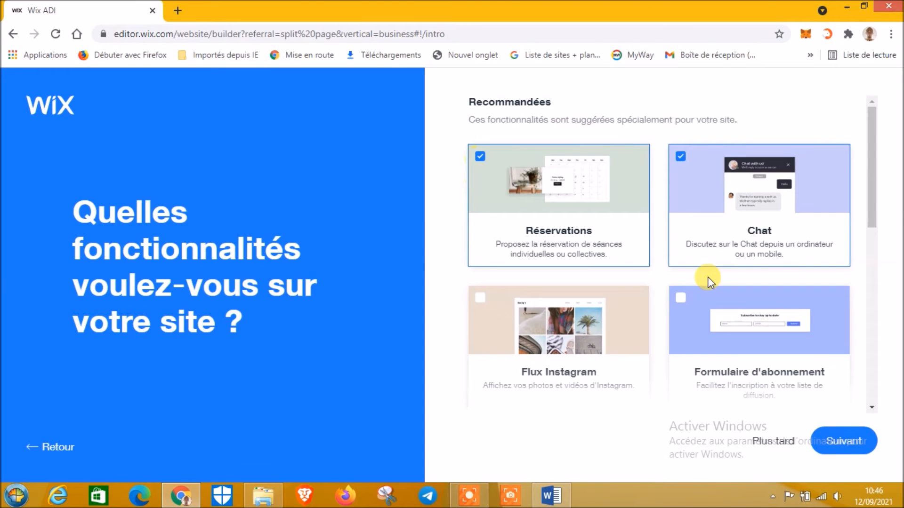
scroll(709, 281, "down", 4)
scroll(565, 217, "up", 4)
Accept the features and enter 'Saheltelecom' as the business name
left_click(832, 442)
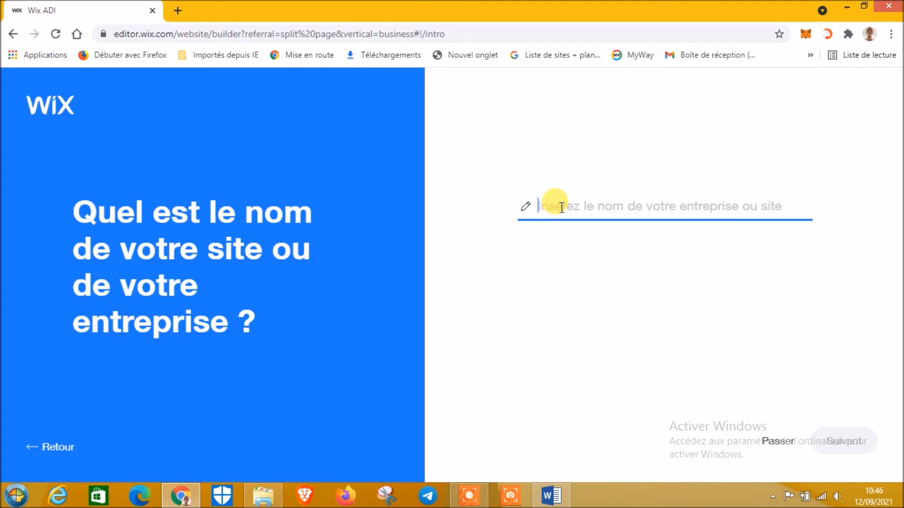
type("Te")
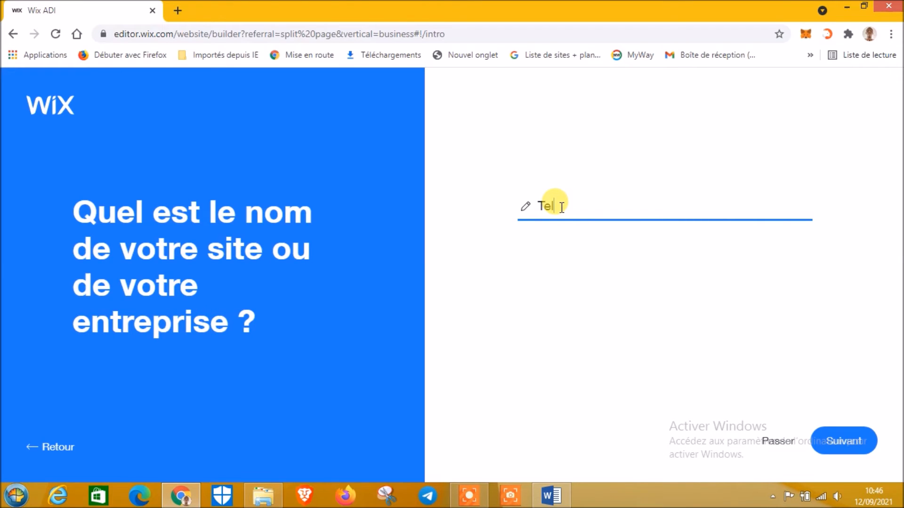
key("BackSpace")
key("BackSpace")
key("BackSpace")
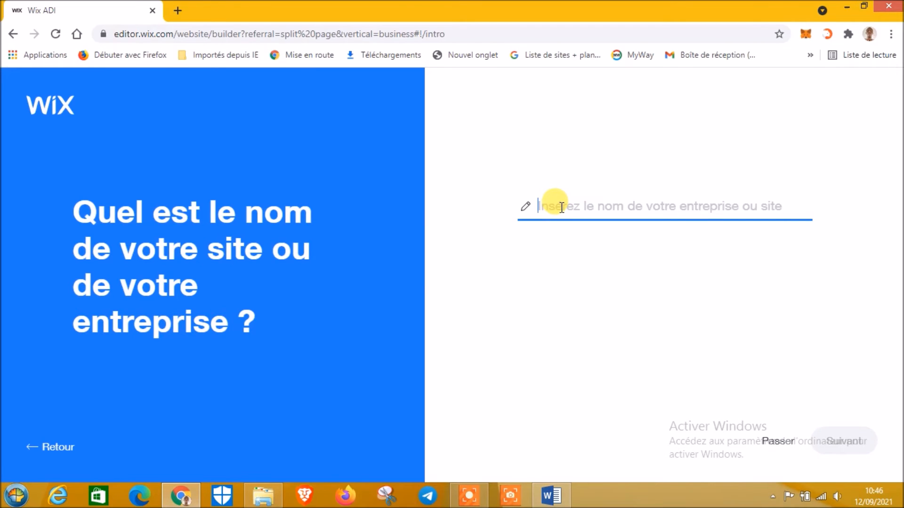
type("sahel")
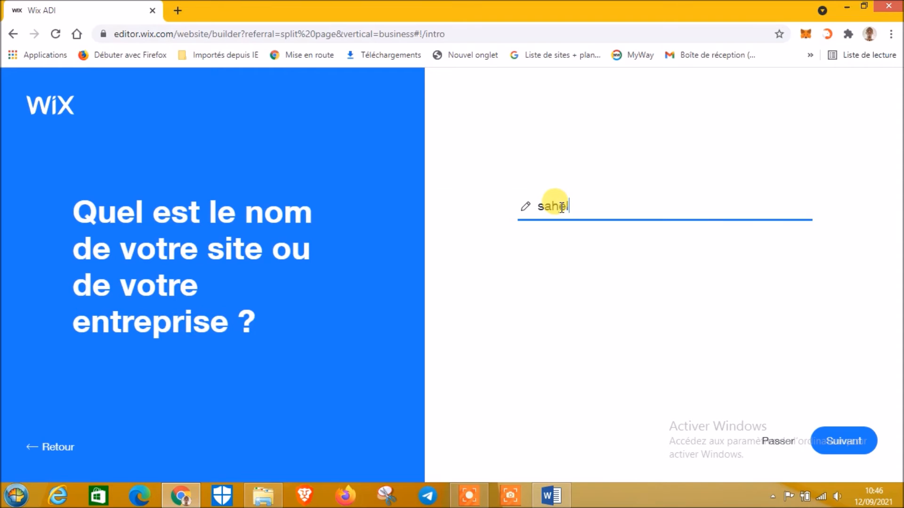
key("BackSpace")
key("BackSpace")
key("BackSpace")
key("BackSpace")
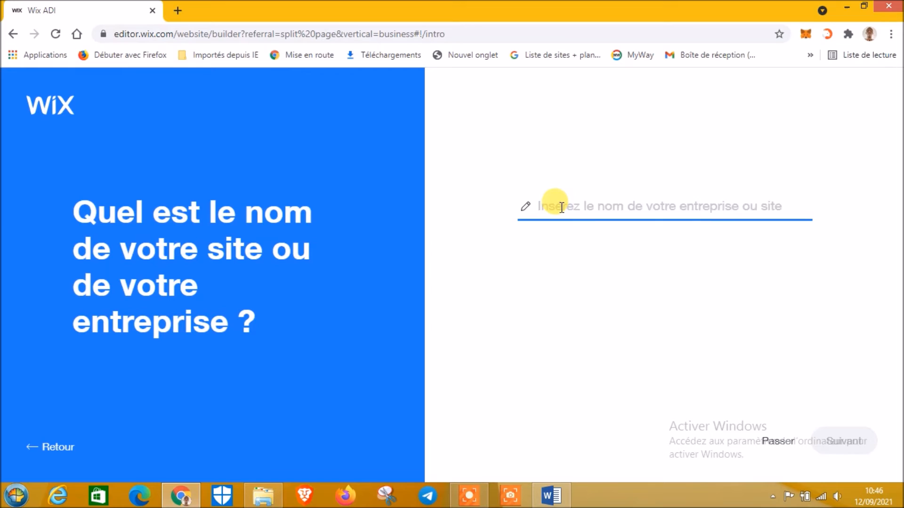
type("Sahel")
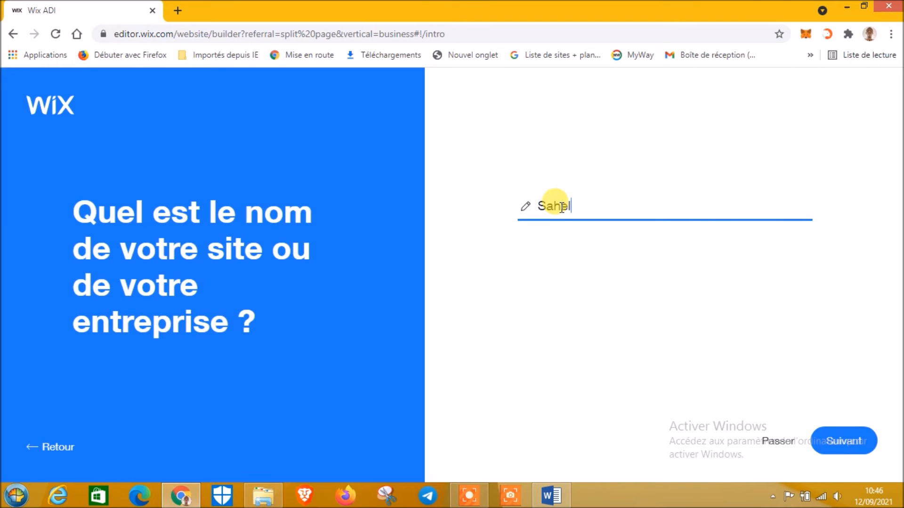
type("telecom")
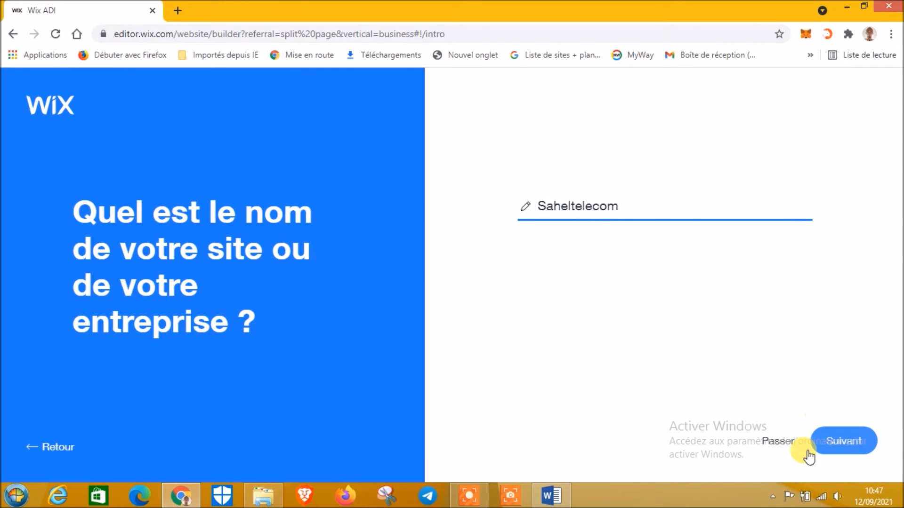
Confirm the site name Saheltelecom and skip importing existing content
left_click(843, 442)
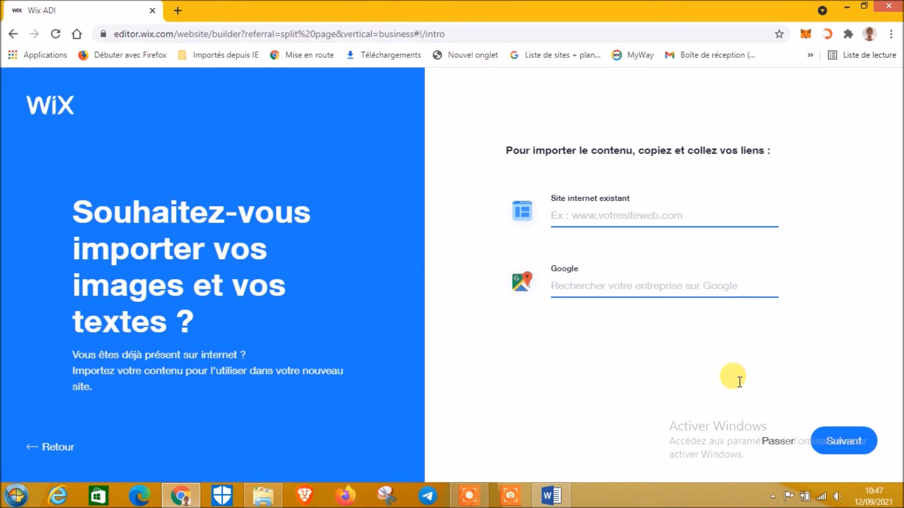
left_click(843, 441)
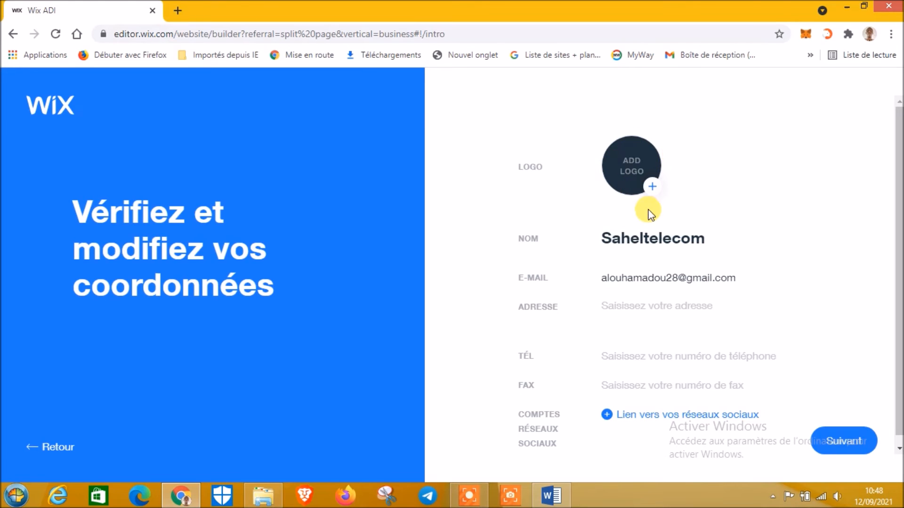
left_click(645, 184)
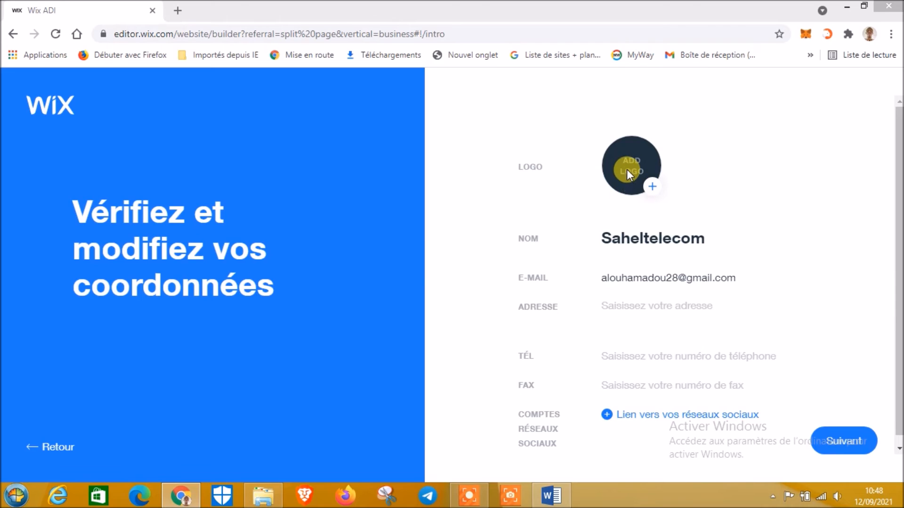
left_click(638, 190)
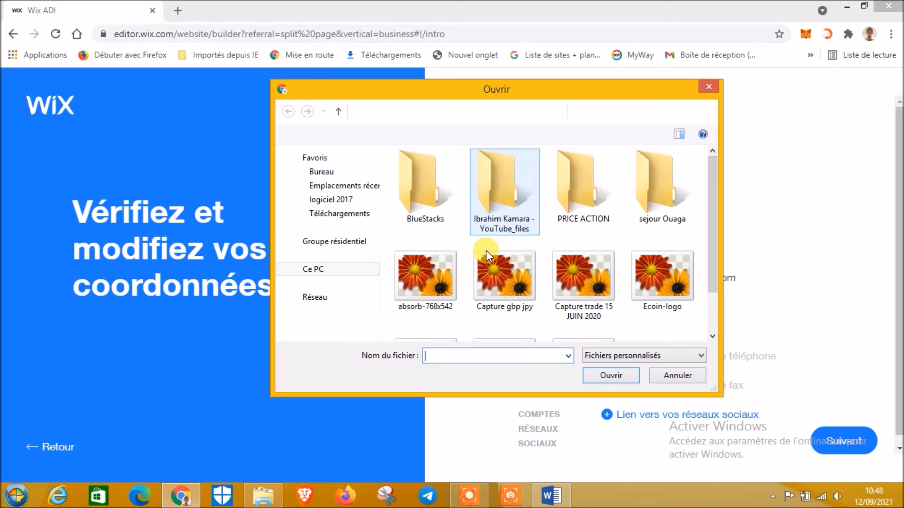
left_click_drag(712, 238, 729, 180)
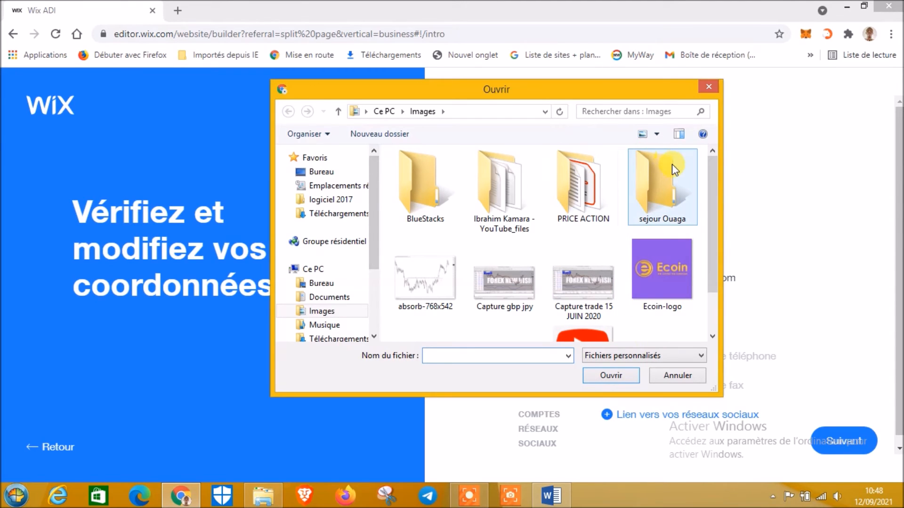
left_click(708, 87)
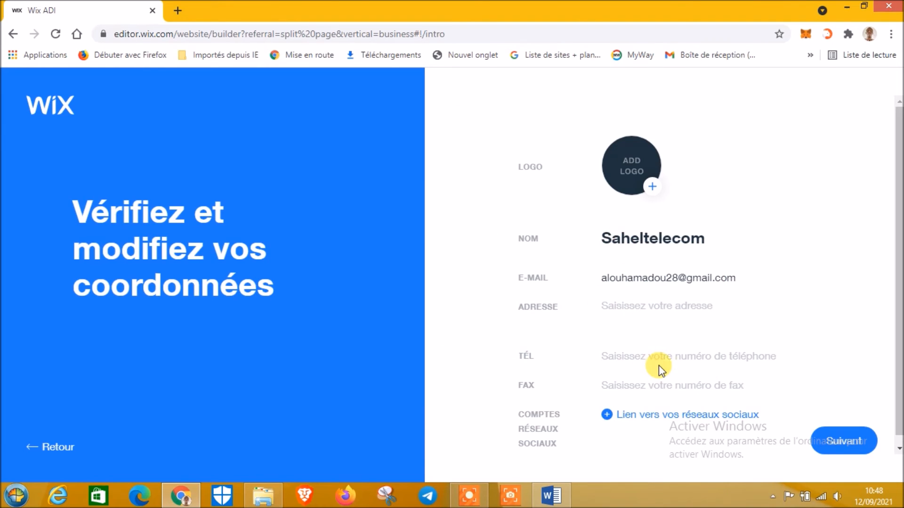
scroll(543, 347, "down", 1)
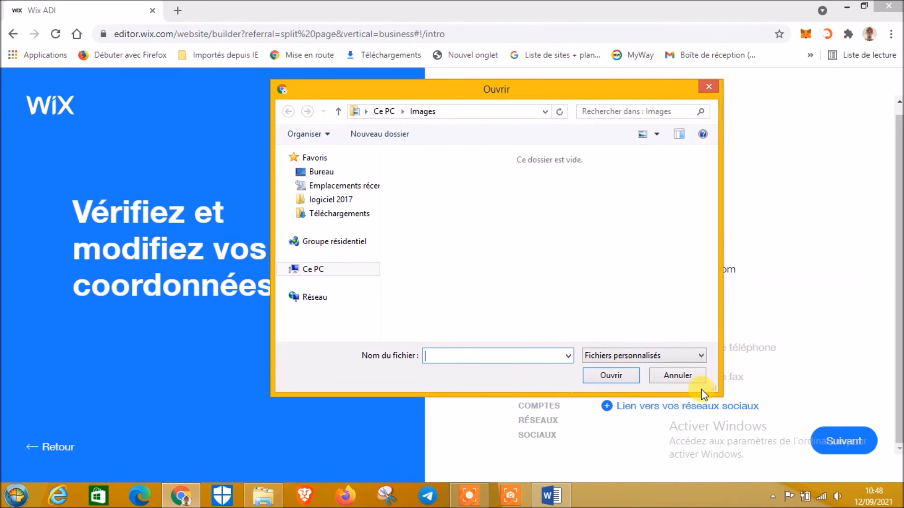
left_click(675, 374)
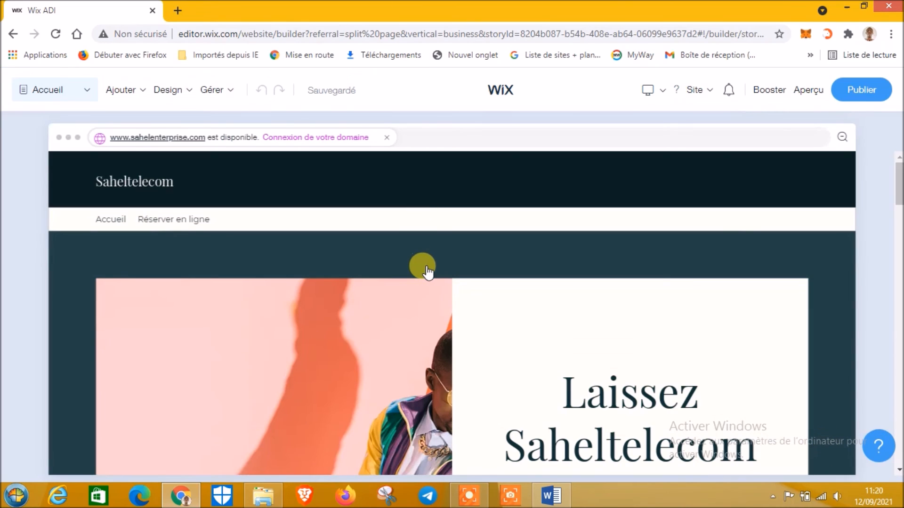
Select the home page hero section, then choose Attendre in Chrome's 'Page ne répondant pas' warning
left_click(427, 272)
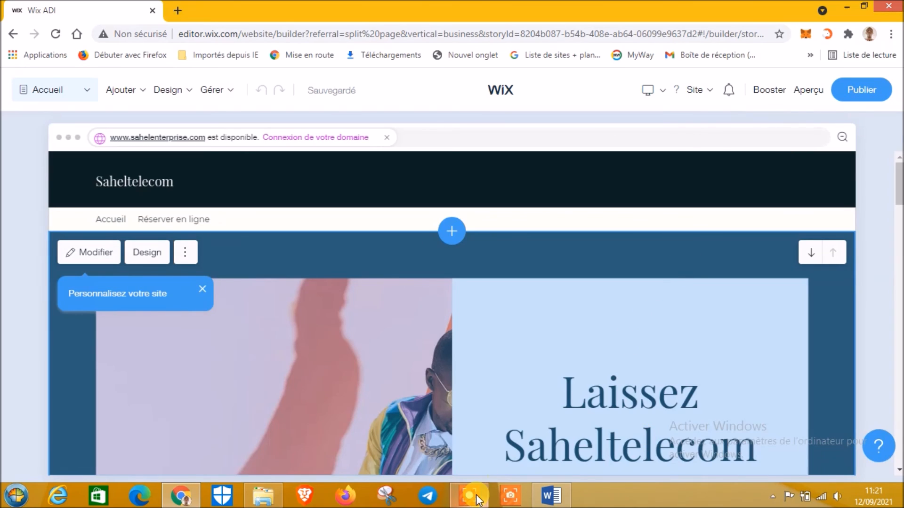
mouse_move(479, 499)
left_click(351, 121)
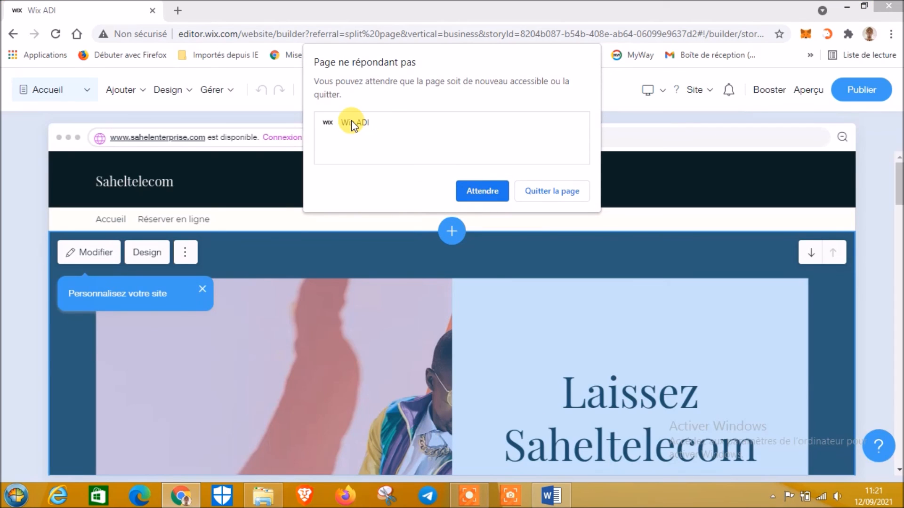
left_click(471, 497)
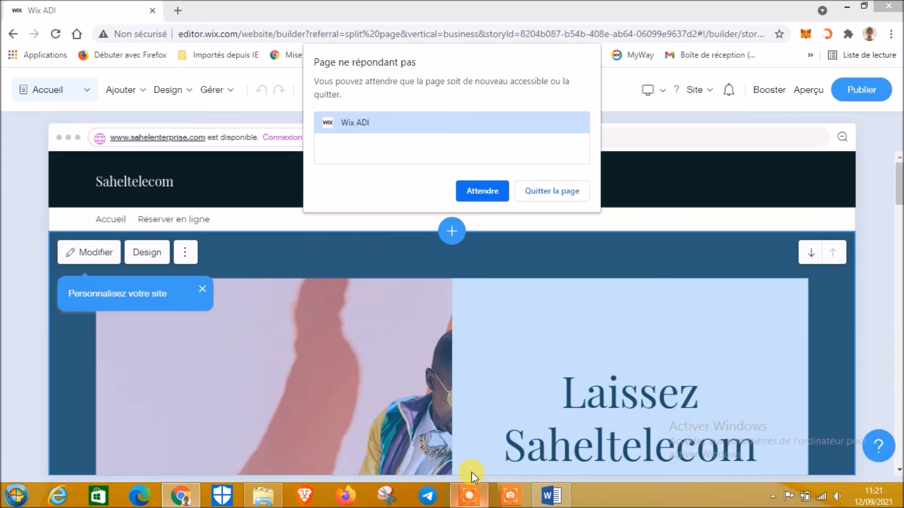
left_click(478, 484)
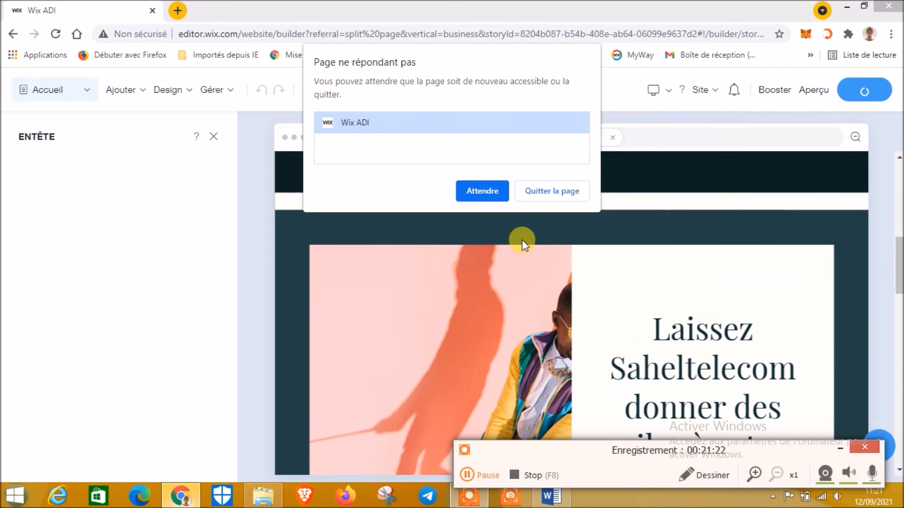
left_click(481, 191)
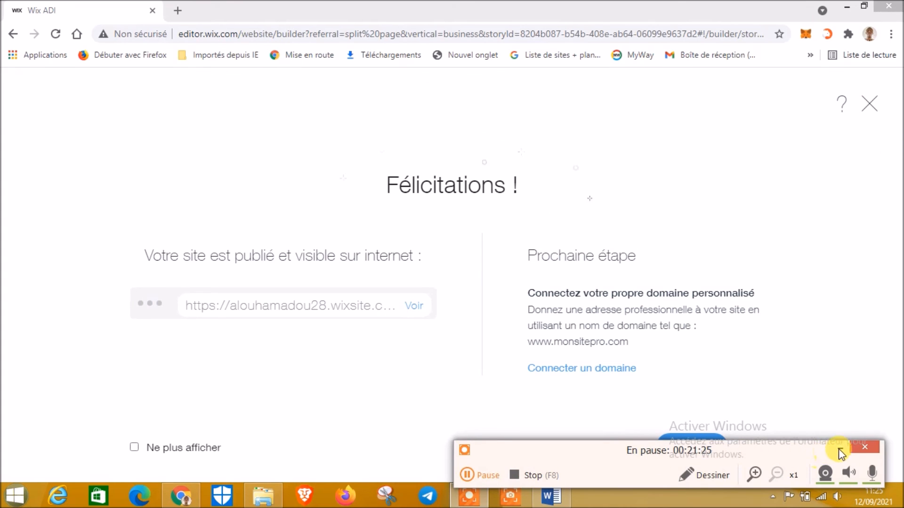
Hit Publier to put the Saheltelecom site live and reach the Félicitations screen
left_click(840, 450)
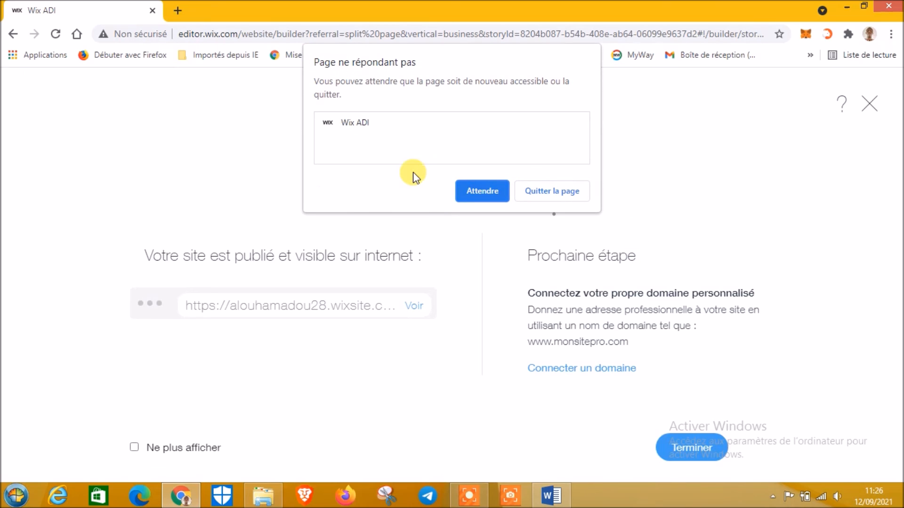
Keep choosing Attendre in the 'Page ne répondant pas' warning until it closes over Félicitations
left_click(352, 127)
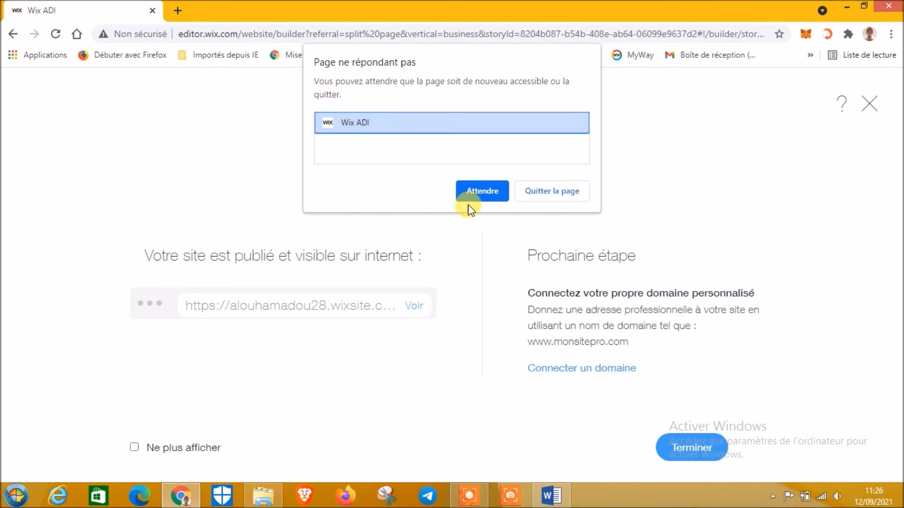
left_click(485, 199)
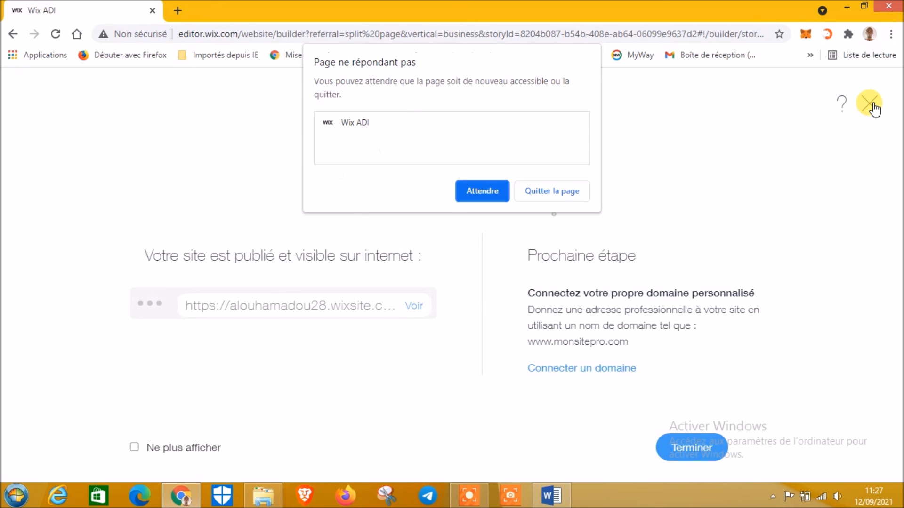
left_click(484, 191)
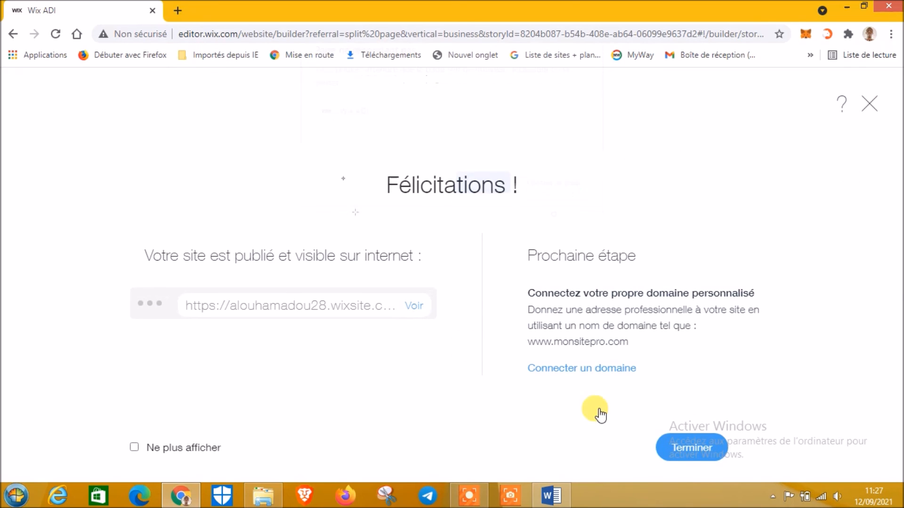